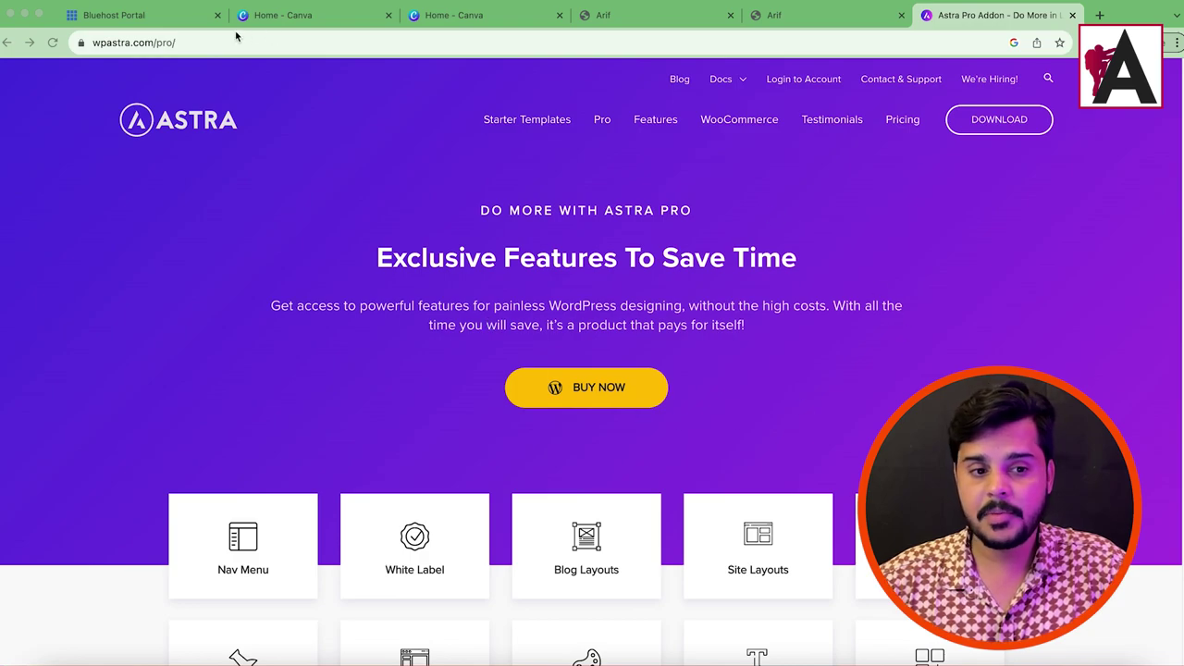
Step: Review the feature cards on the Astra Pro page, including Site Layouts, Blog Layouts, Better Typography, Sticky Header and Page Headers
{"action": "left_click", "coordinate": [183, 42]}
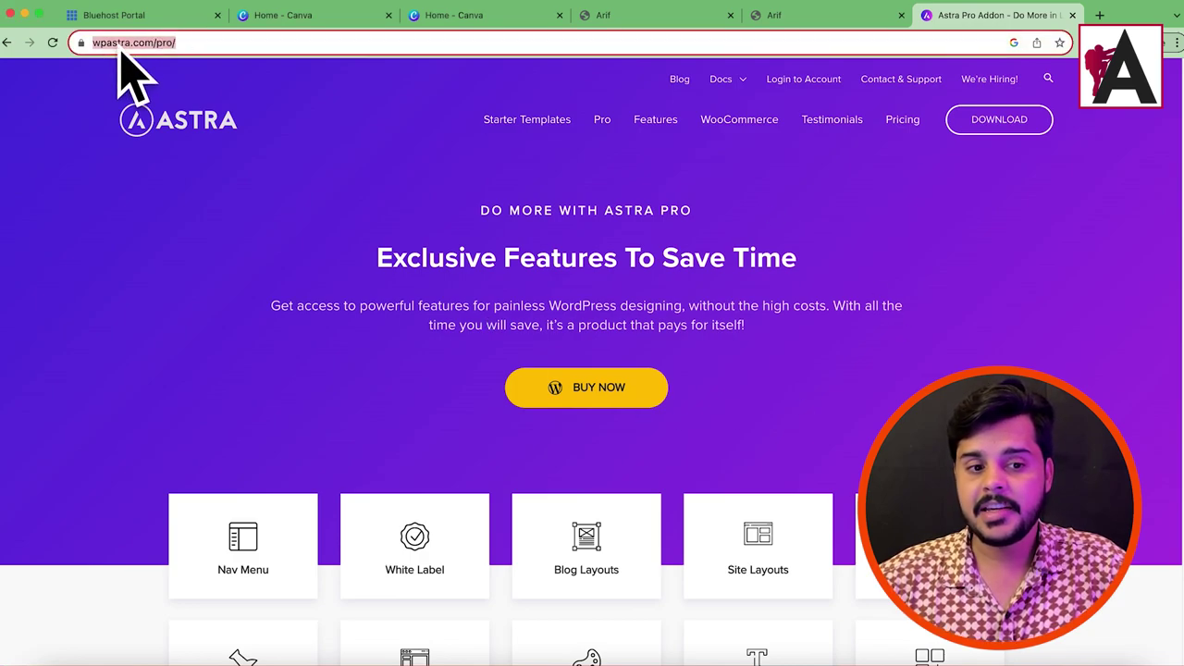
{"action": "left_click", "coordinate": [441, 239]}
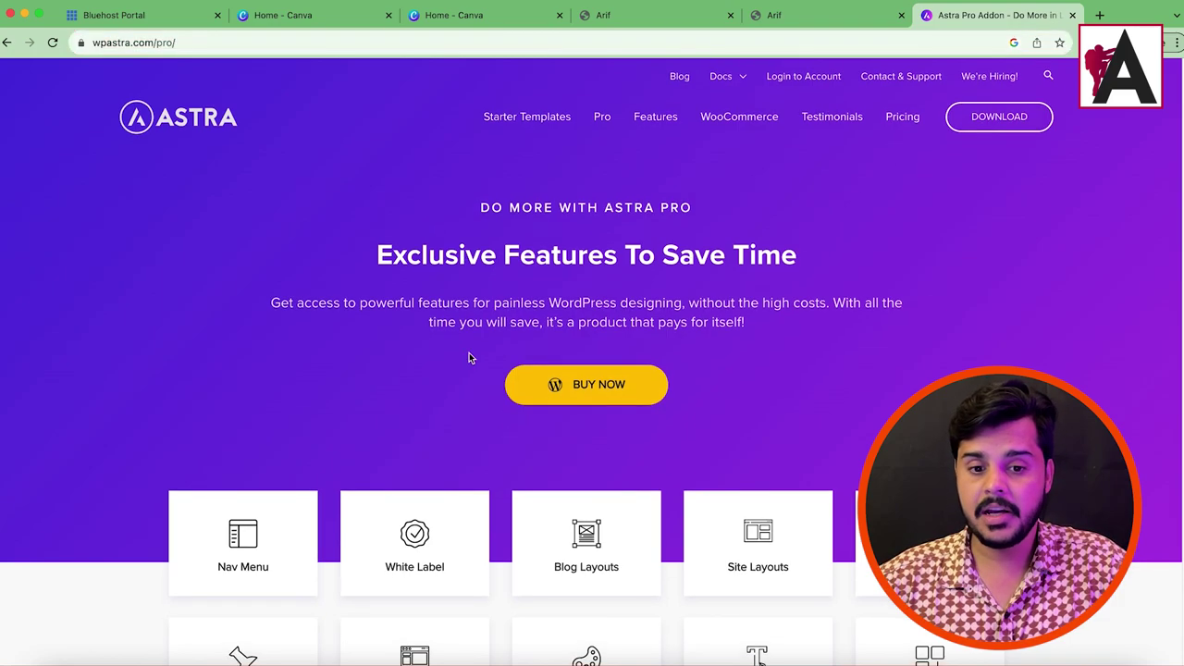
{"action": "scroll", "coordinate": [555, 352], "scroll_direction": "down", "scroll_amount": 3}
{"action": "left_click_drag", "start_coordinate": [151, 283], "coordinate": [1103, 369]}
{"action": "left_click", "coordinate": [1103, 368]}
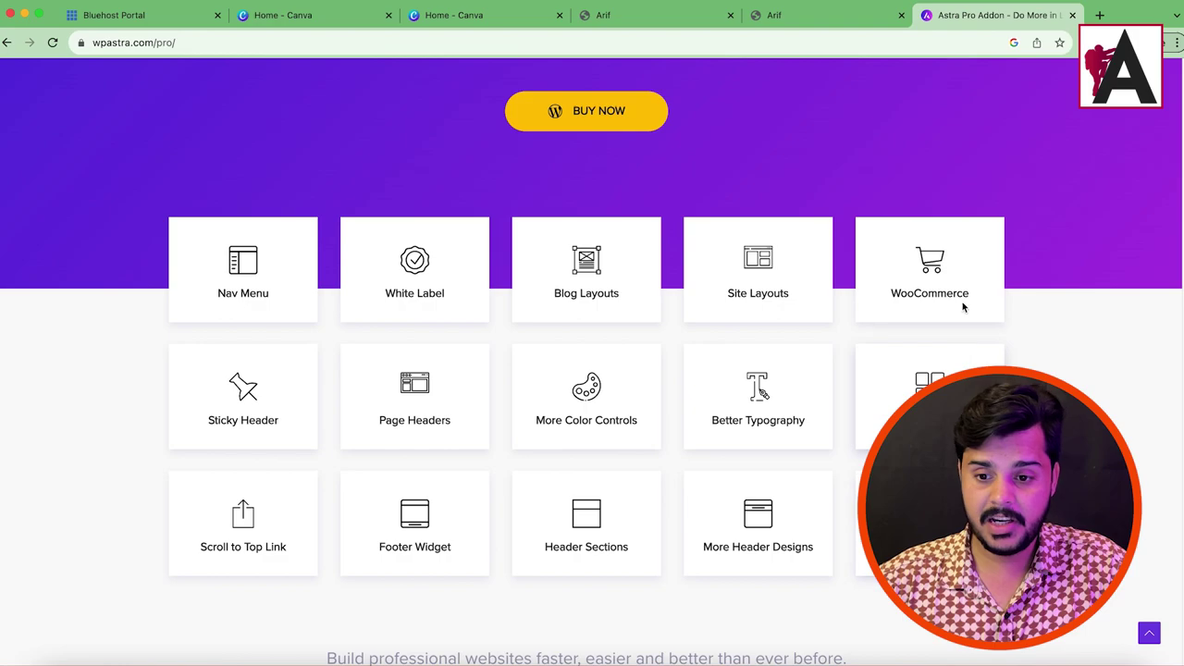
{"action": "double_click", "coordinate": [877, 294]}
{"action": "left_click_drag", "start_coordinate": [793, 297], "coordinate": [714, 294]}
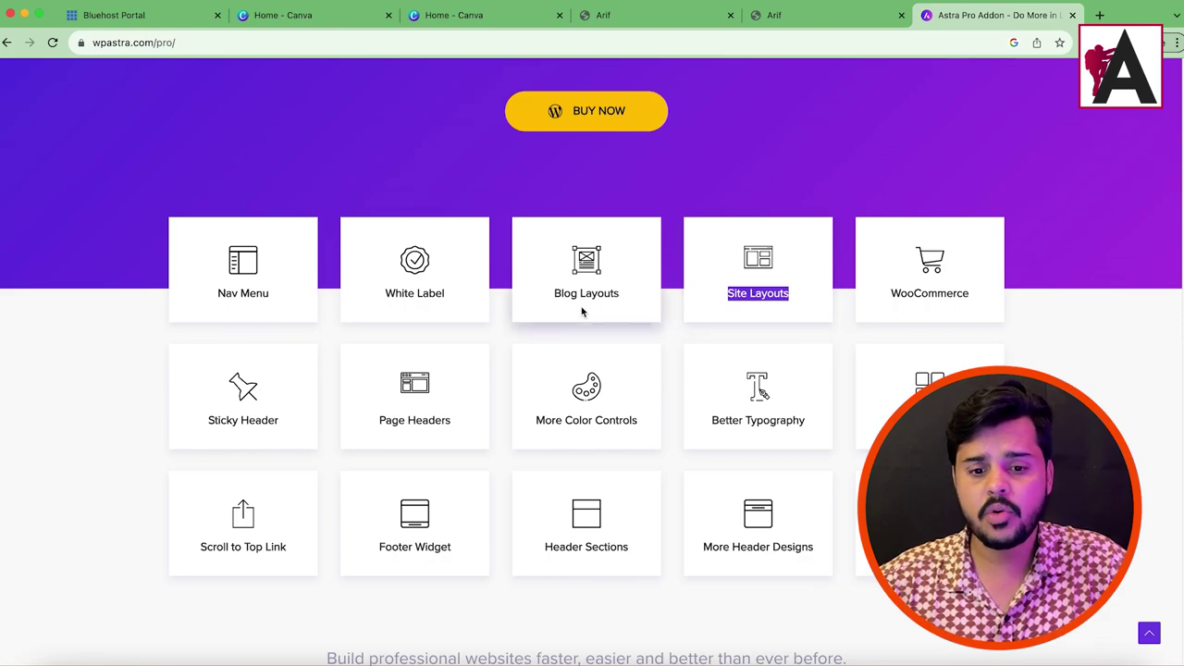
{"action": "left_click_drag", "start_coordinate": [619, 295], "coordinate": [503, 293]}
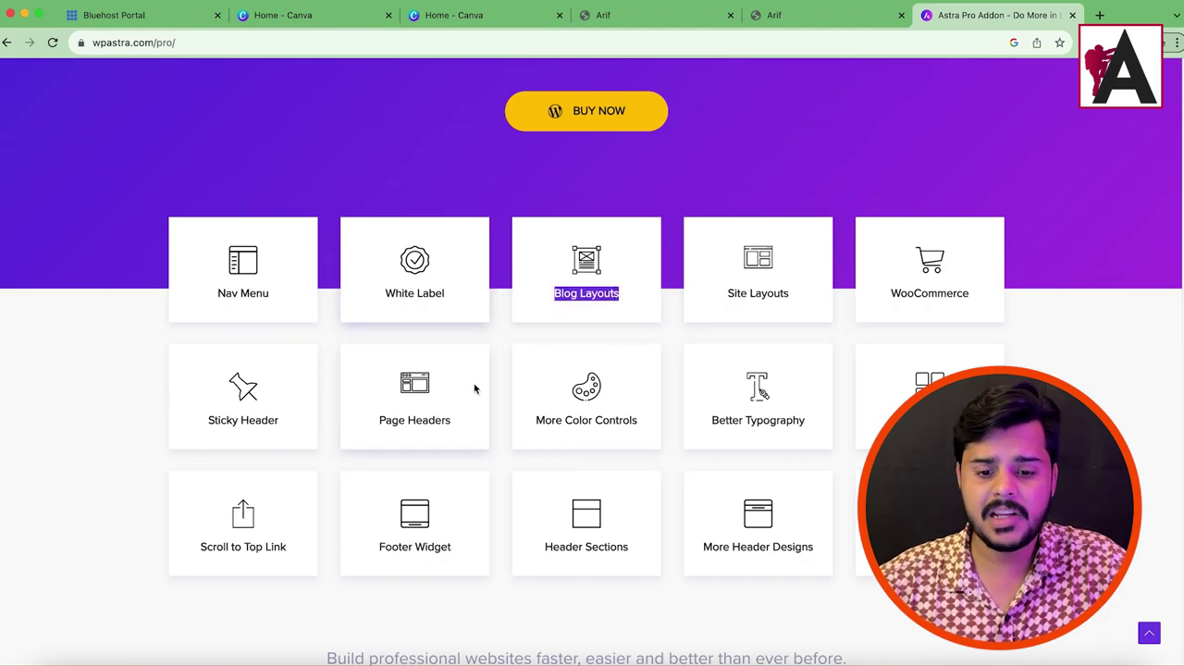
{"action": "left_click_drag", "start_coordinate": [708, 421], "coordinate": [811, 423]}
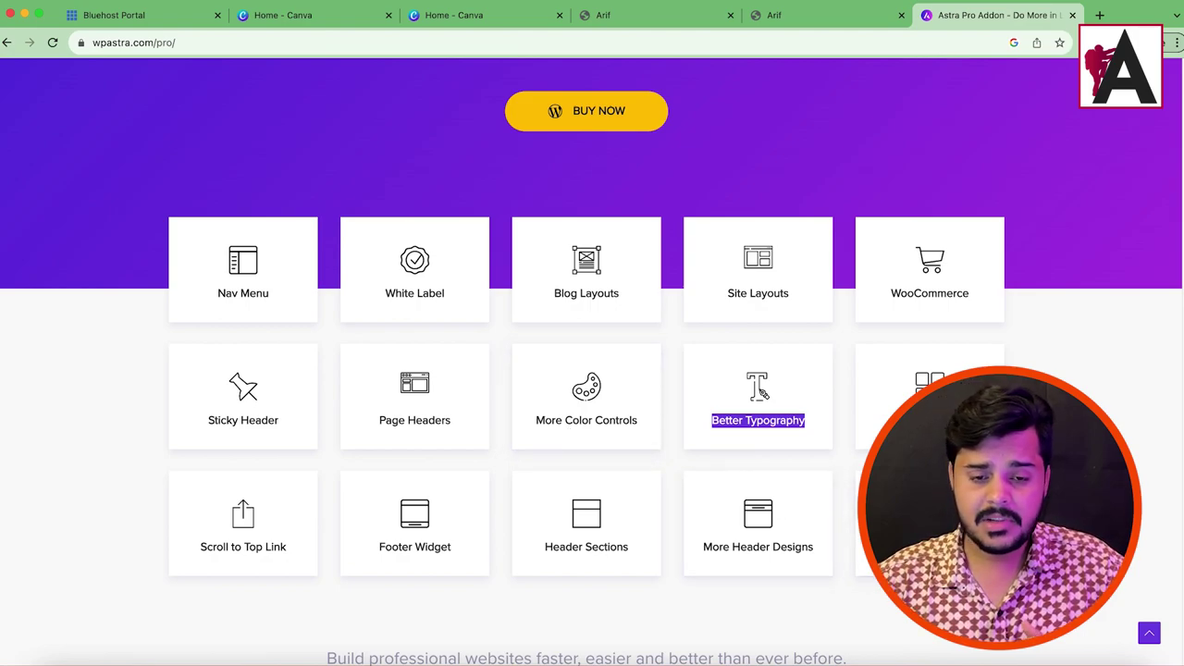
{"action": "left_click", "coordinate": [869, 434]}
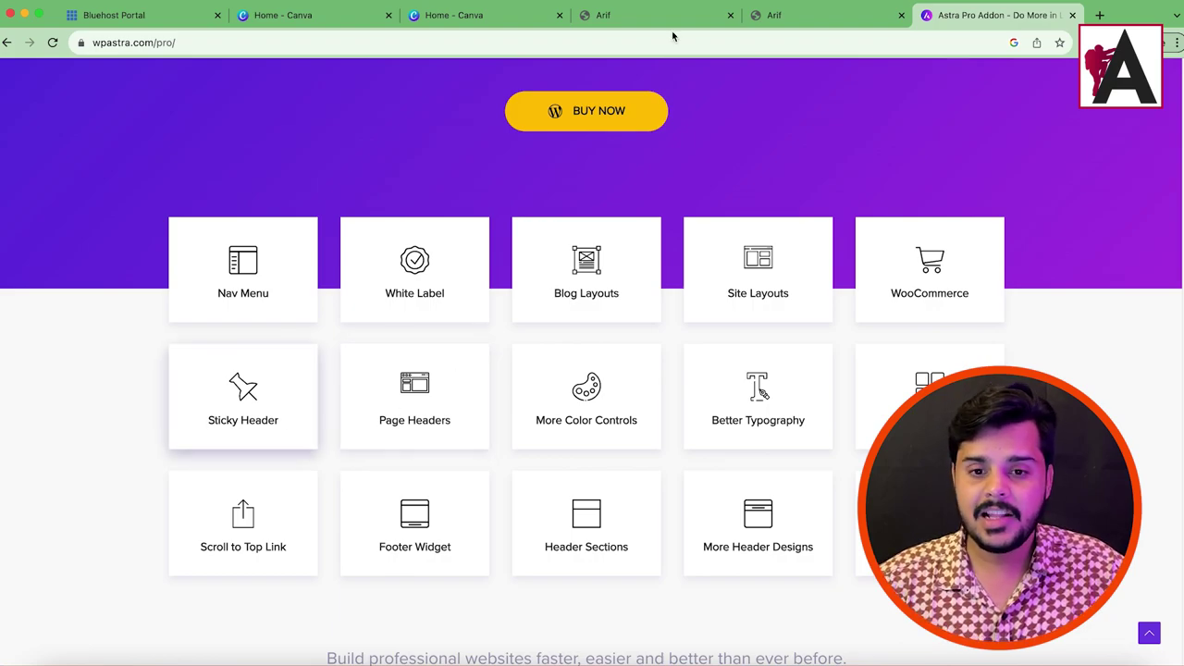
{"action": "left_click_drag", "start_coordinate": [182, 419], "coordinate": [453, 428]}
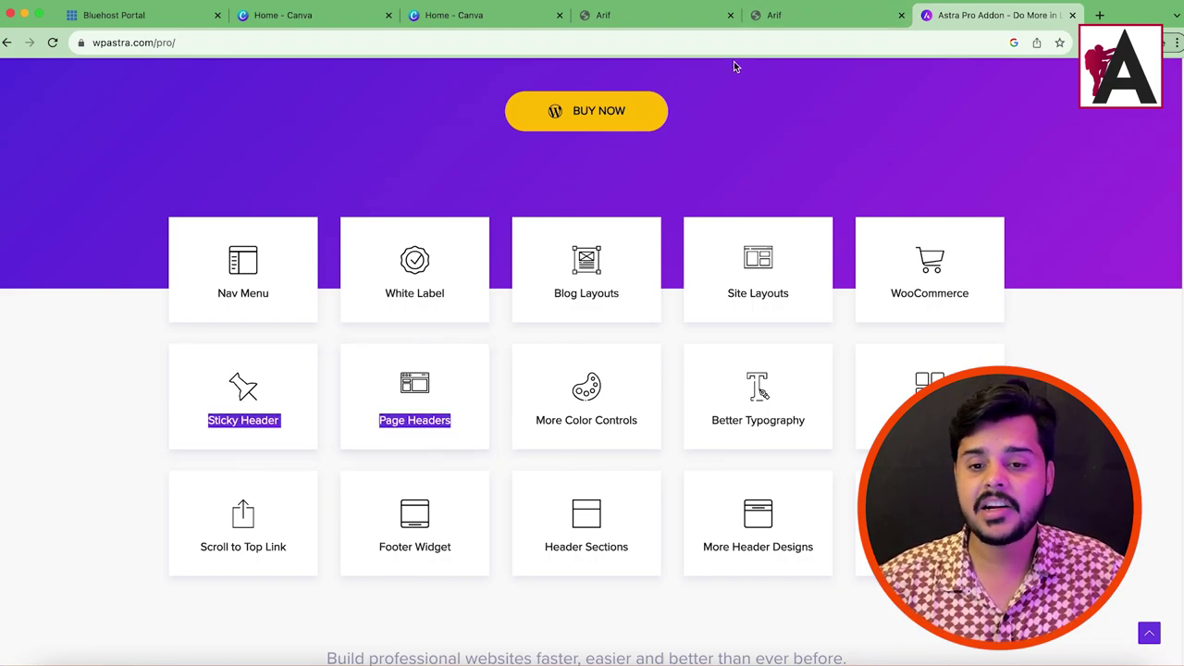
Step: Look over the organic store's homepage down to Best Selling Products, and return to the Astra Pro page
{"action": "left_click", "coordinate": [786, 15]}
{"action": "scroll", "coordinate": [620, 284], "scroll_direction": "down", "scroll_amount": 5}
{"action": "scroll", "coordinate": [619, 287], "scroll_direction": "up", "scroll_amount": 15}
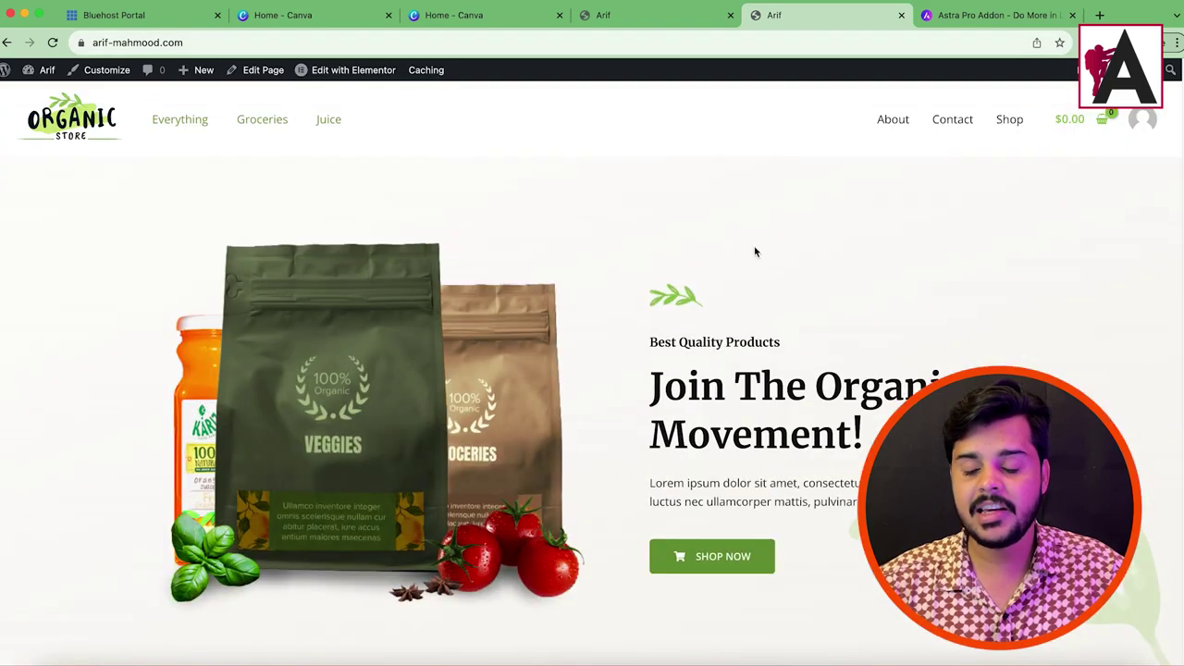
{"action": "scroll", "coordinate": [749, 227], "scroll_direction": "down", "scroll_amount": 10}
{"action": "scroll", "coordinate": [712, 265], "scroll_direction": "up", "scroll_amount": 5}
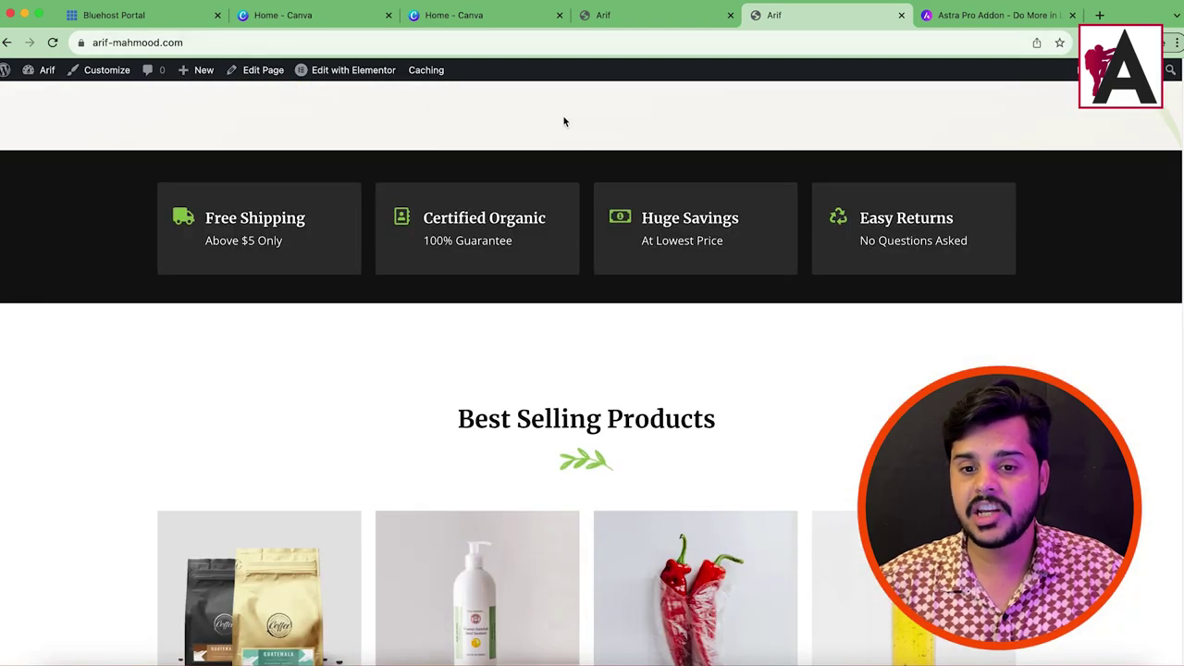
{"action": "scroll", "coordinate": [648, 139], "scroll_direction": "up", "scroll_amount": 5}
{"action": "left_click", "coordinate": [978, 23]}
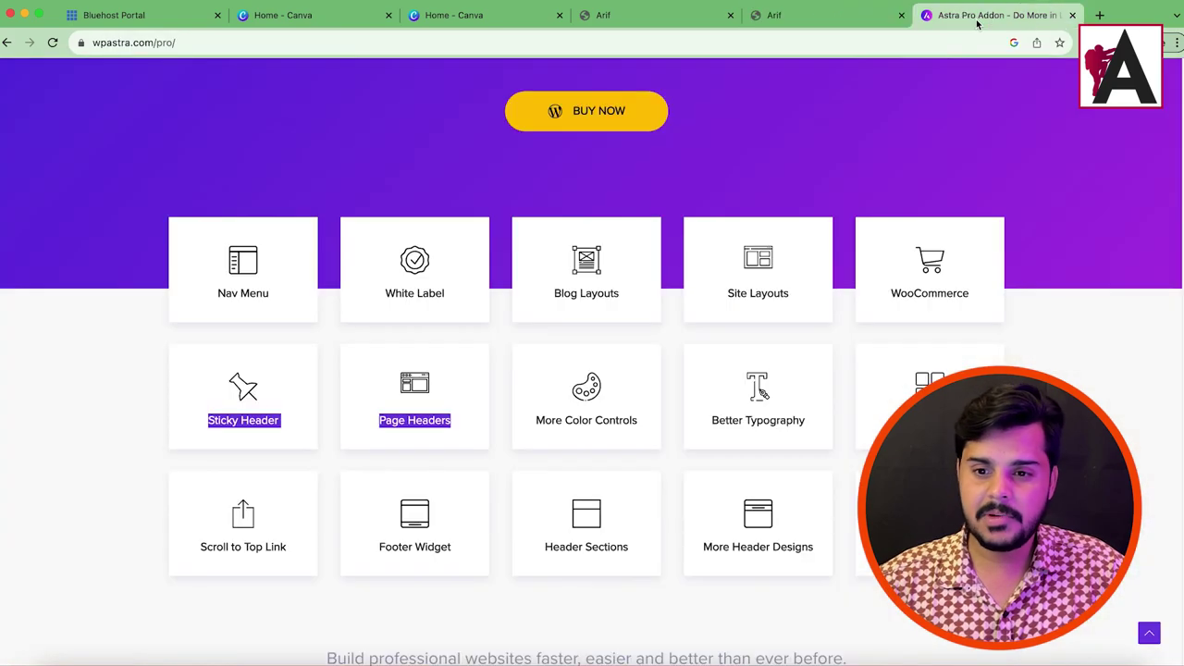
Step: Open the theme customizer for the organic store website in a separate browser tab
{"action": "left_click", "coordinate": [626, 23]}
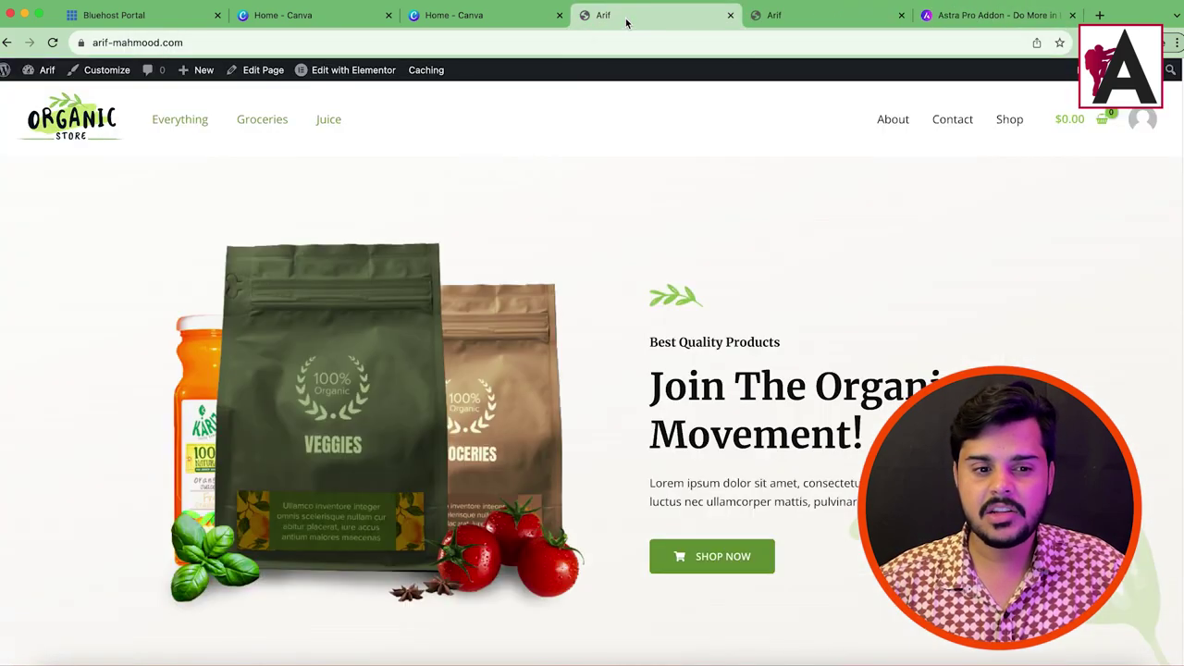
{"action": "left_click", "coordinate": [114, 73], "text": "super"}
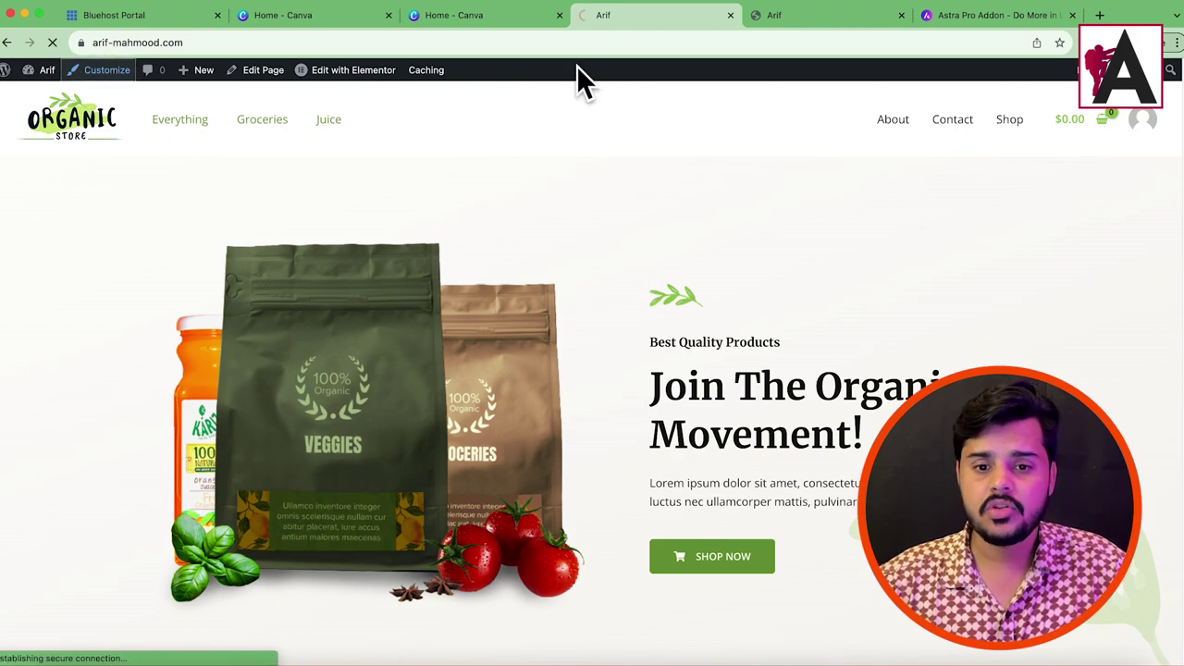
{"action": "left_click", "coordinate": [864, 29]}
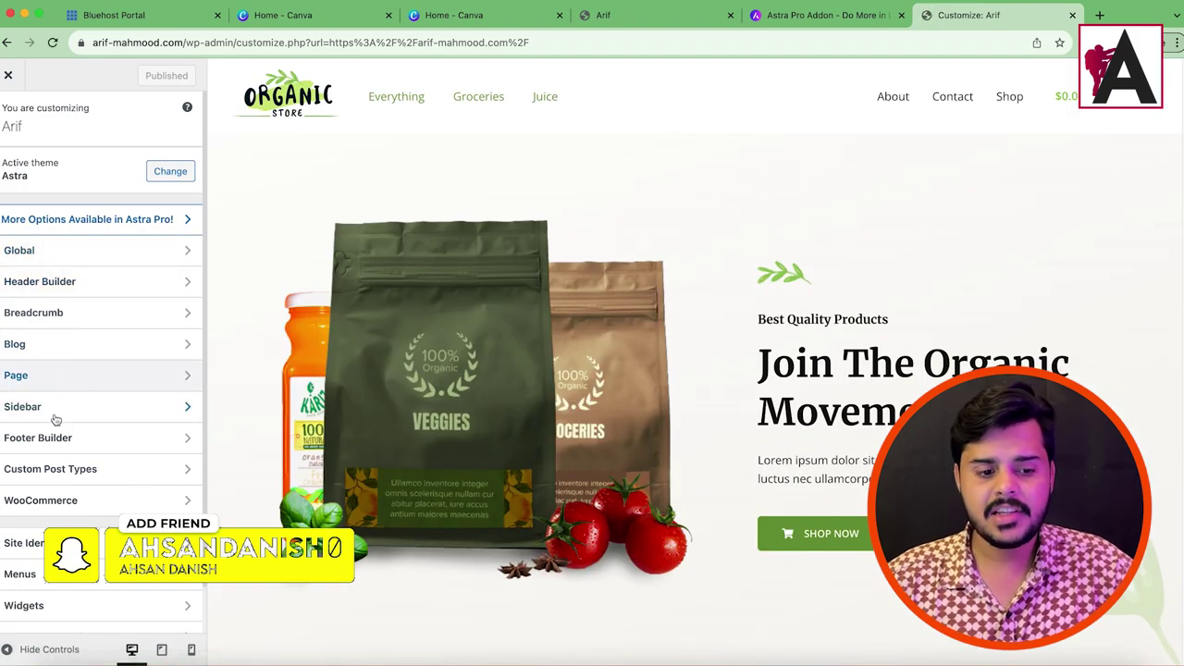
Step: Open the WooCommerce Product Catalog settings and examine the list of Astra Pro shop features
{"action": "left_click", "coordinate": [65, 503]}
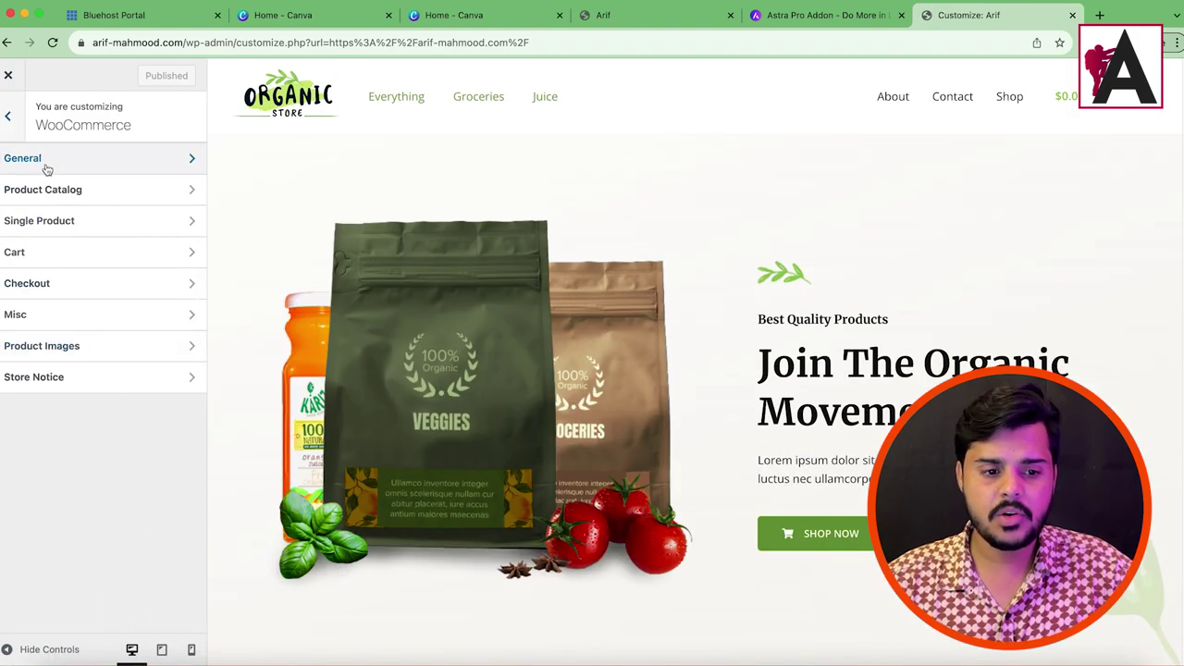
{"action": "left_click", "coordinate": [111, 189]}
{"action": "scroll", "coordinate": [111, 357], "scroll_direction": "down", "scroll_amount": 10}
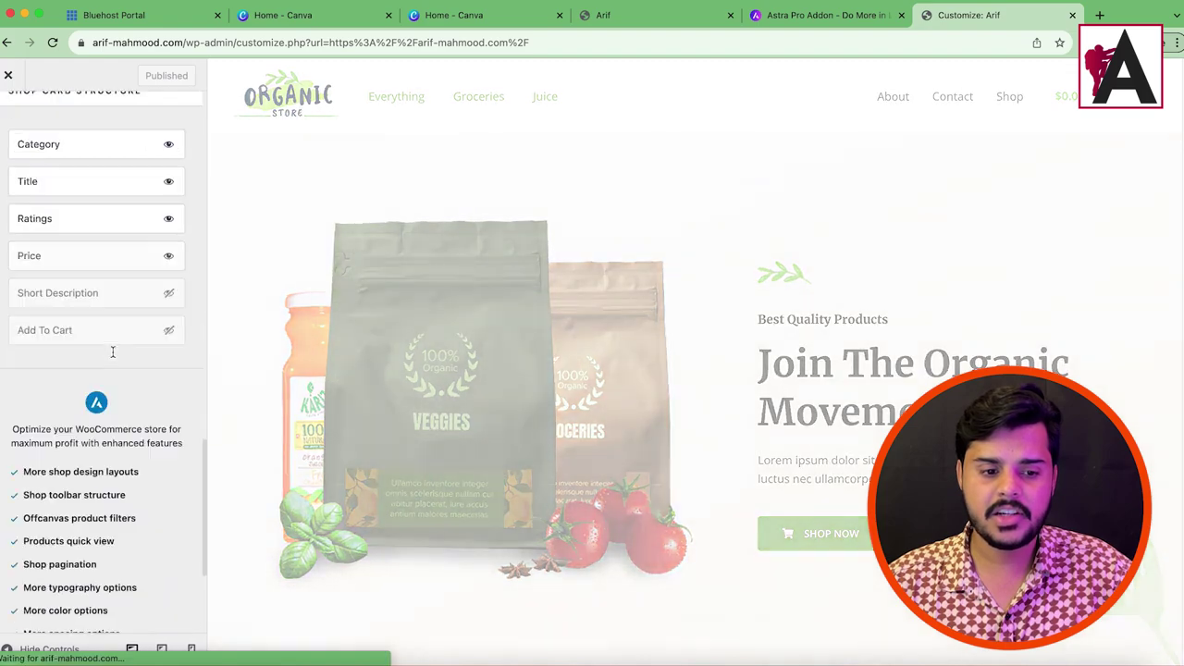
{"action": "left_click_drag", "start_coordinate": [11, 307], "coordinate": [152, 575]}
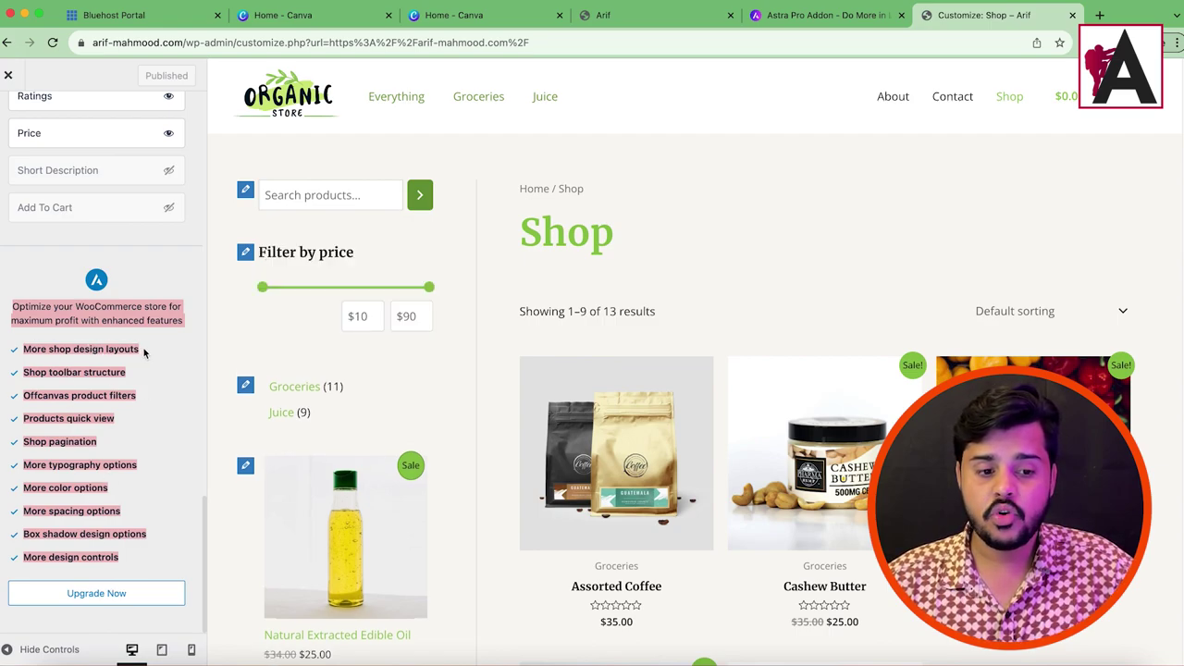
Step: Look over the product grid in the Shop page preview and leave the Product Catalog settings
{"action": "scroll", "coordinate": [698, 386], "scroll_direction": "down", "scroll_amount": 10}
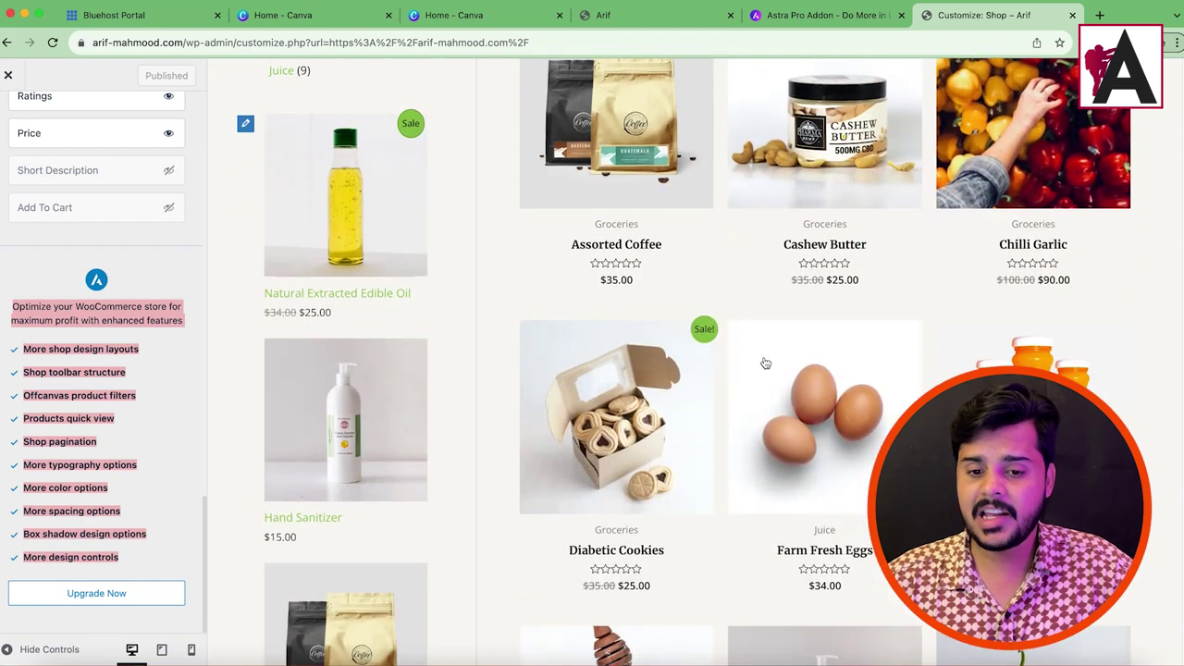
{"action": "scroll", "coordinate": [571, 423], "scroll_direction": "up", "scroll_amount": 8}
{"action": "scroll", "coordinate": [537, 427], "scroll_direction": "up", "scroll_amount": 1}
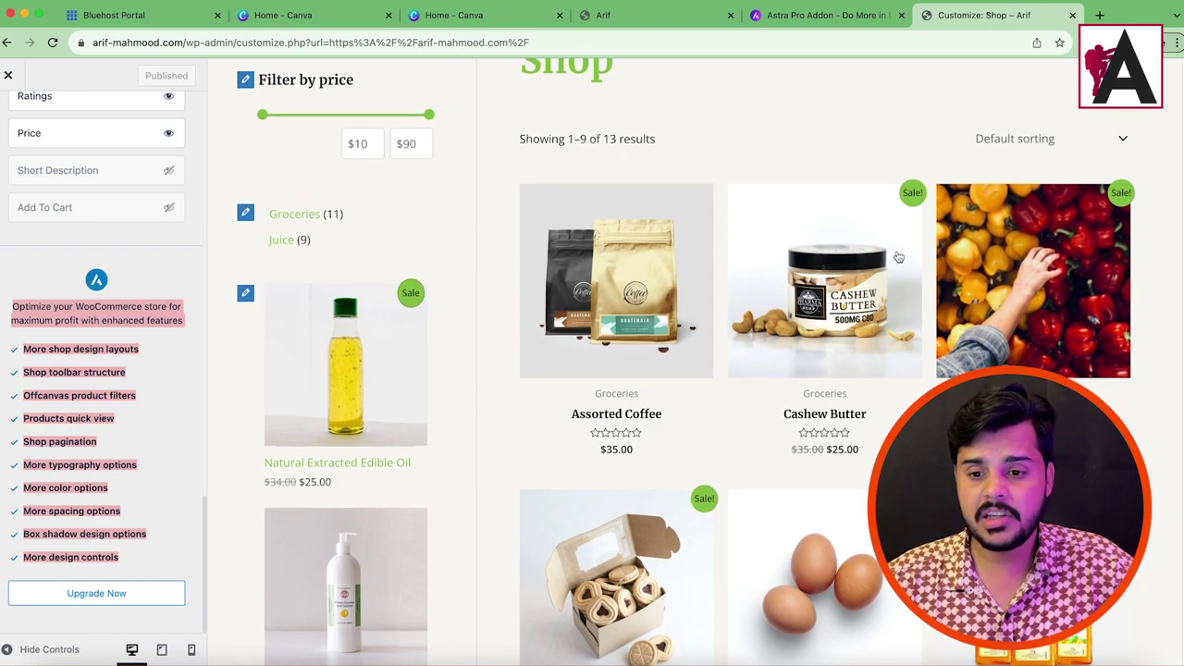
{"action": "scroll", "coordinate": [534, 452], "scroll_direction": "up", "scroll_amount": 4}
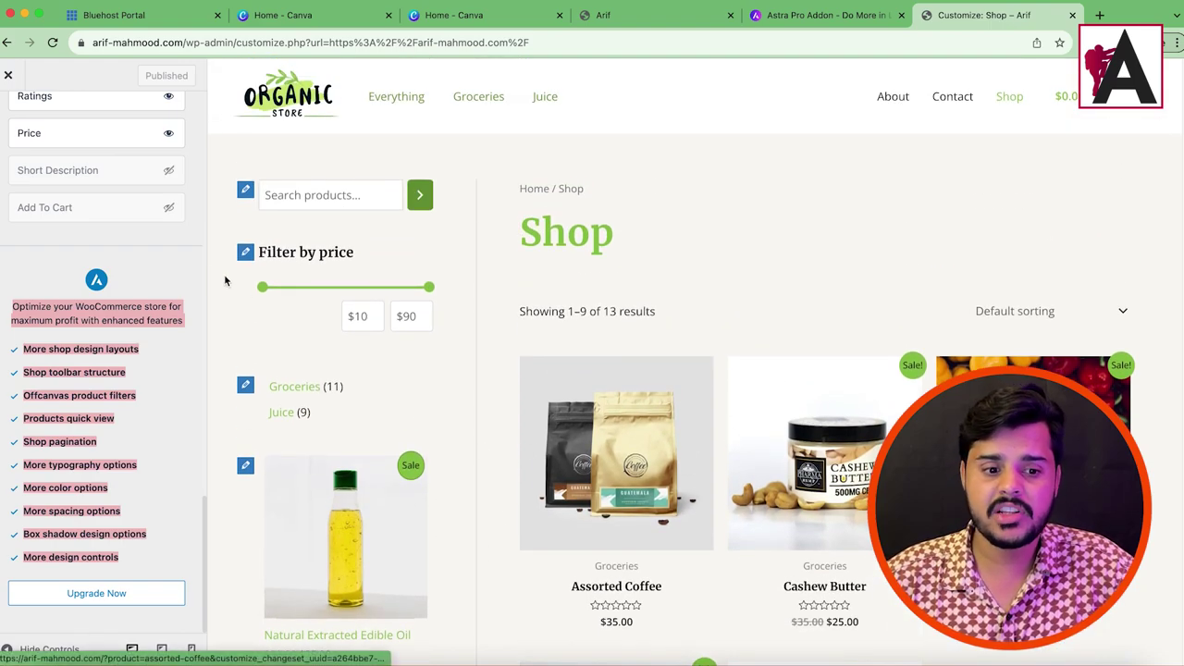
{"action": "left_click", "coordinate": [179, 259]}
{"action": "scroll", "coordinate": [31, 125], "scroll_direction": "up", "scroll_amount": 15}
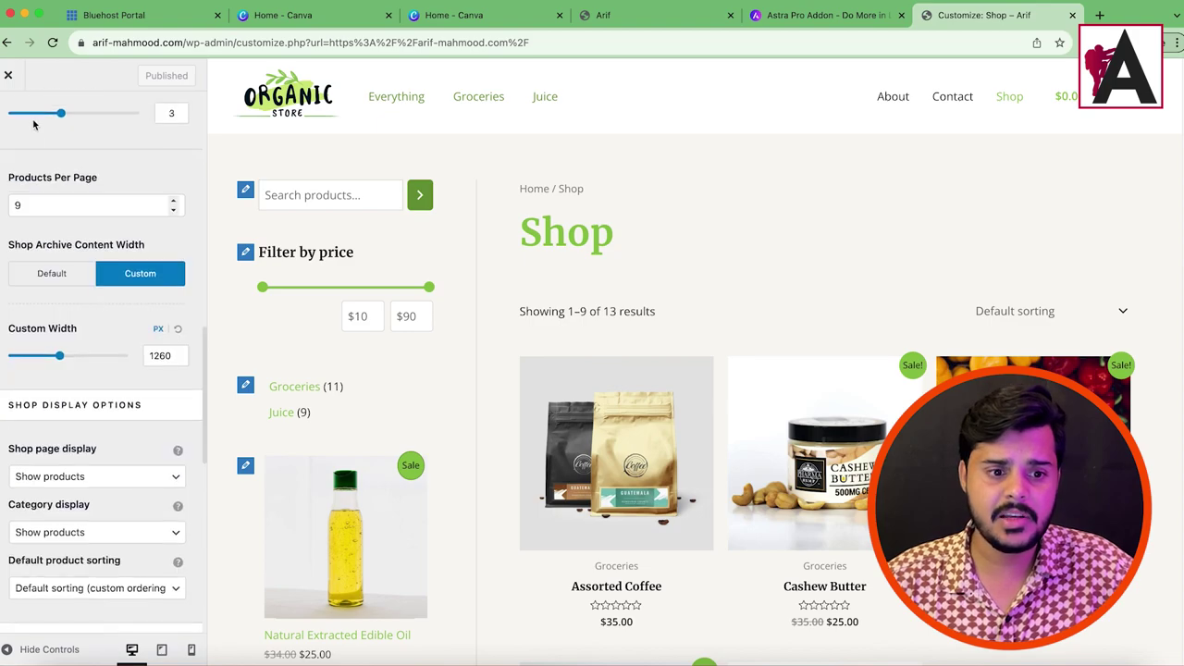
{"action": "scroll", "coordinate": [14, 148], "scroll_direction": "up", "scroll_amount": 3}
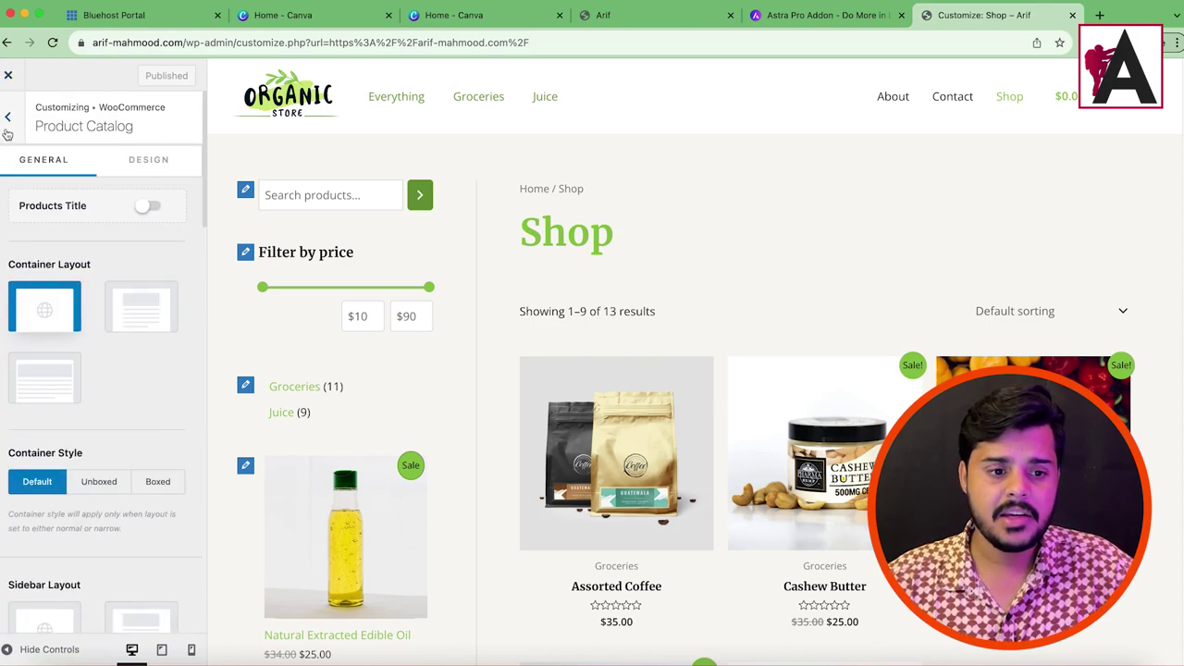
{"action": "left_click", "coordinate": [8, 116]}
Step: Examine the Pro features listed in the Single Product settings, such as product galleries, sticky summary and description layouts
{"action": "left_click", "coordinate": [62, 222]}
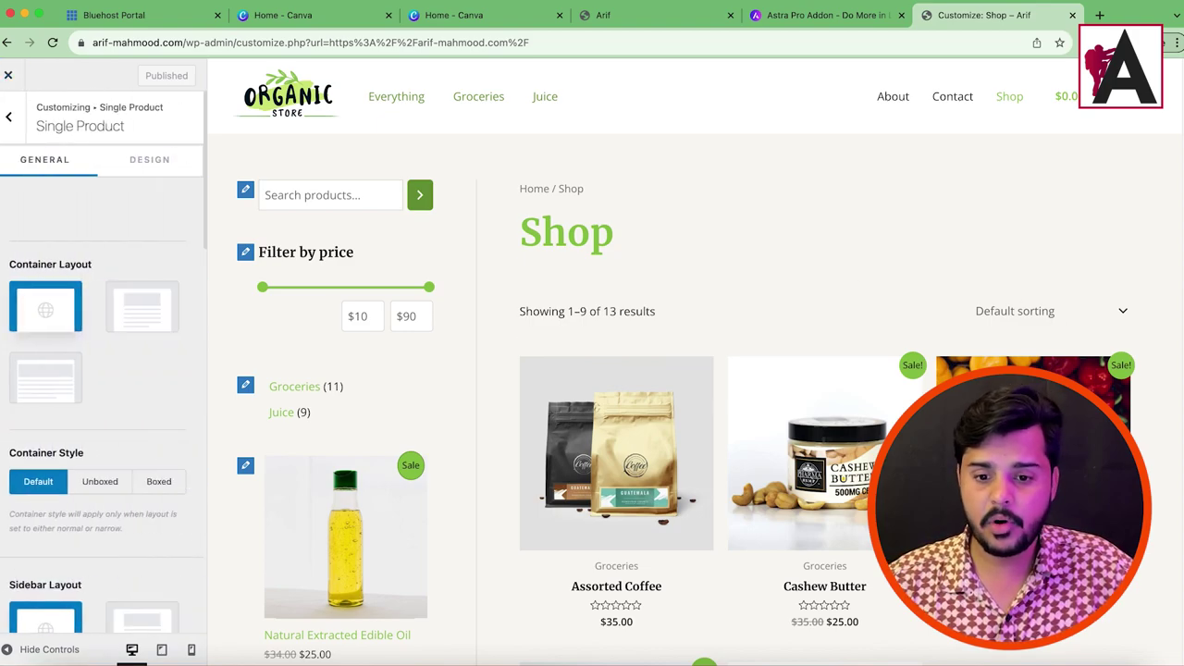
{"action": "scroll", "coordinate": [16, 396], "scroll_direction": "down", "scroll_amount": 10}
{"action": "left_click_drag", "start_coordinate": [22, 401], "coordinate": [118, 397]}
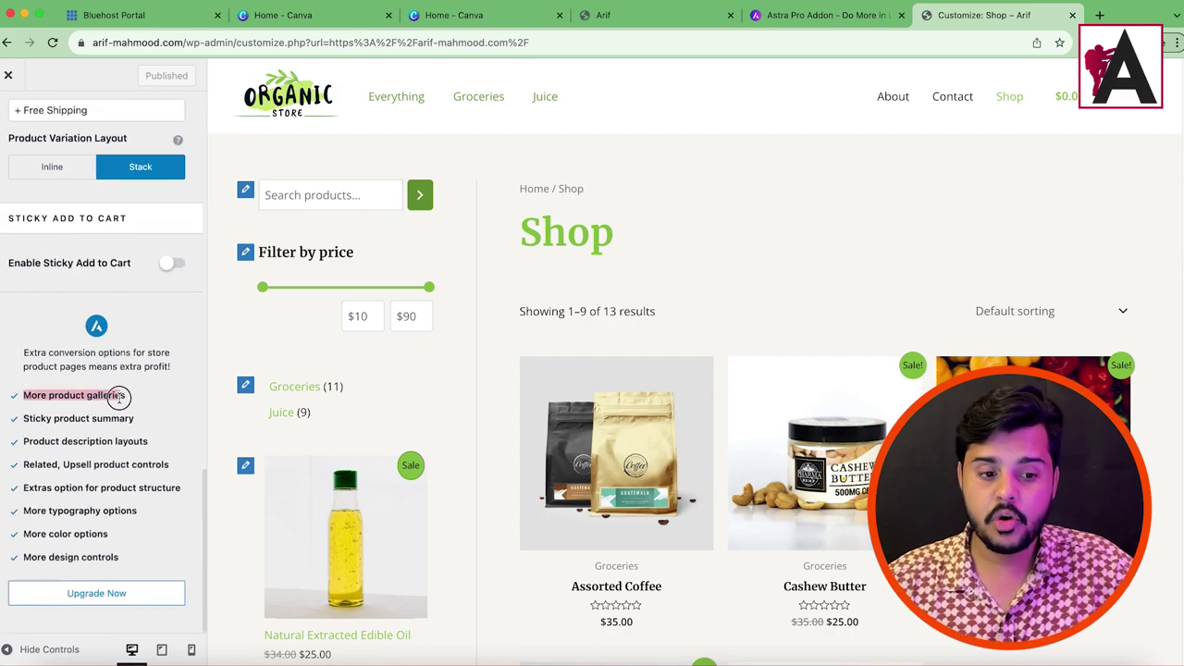
{"action": "left_click_drag", "start_coordinate": [26, 418], "coordinate": [132, 419]}
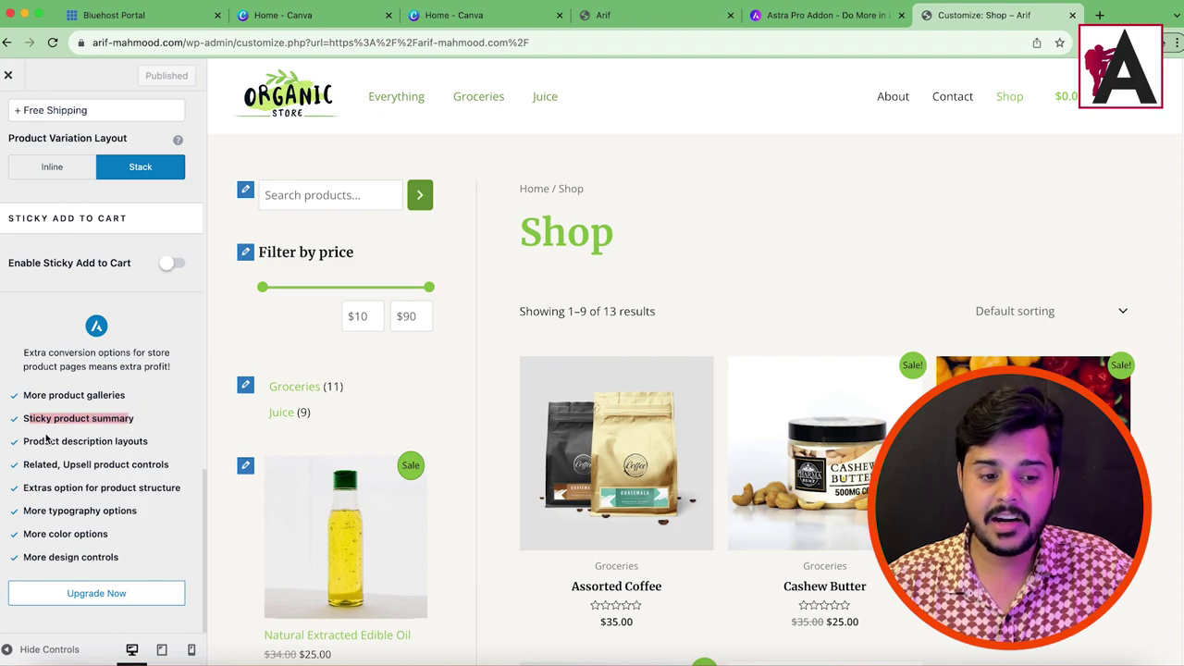
{"action": "left_click_drag", "start_coordinate": [31, 443], "coordinate": [148, 441]}
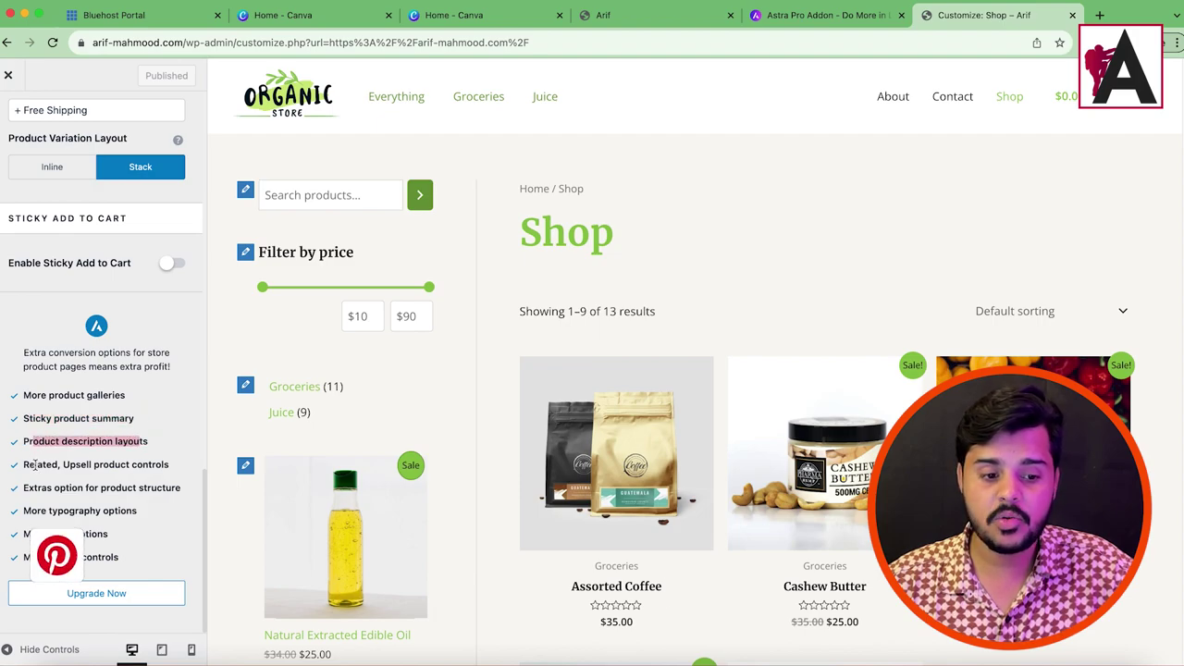
{"action": "mouse_move", "coordinate": [24, 533]}
{"action": "left_mouse_down"}
{"action": "mouse_move", "coordinate": [111, 534]}
{"action": "mouse_move", "coordinate": [20, 555]}
{"action": "left_mouse_up"}
{"action": "scroll", "coordinate": [139, 135], "scroll_direction": "up", "scroll_amount": 10}
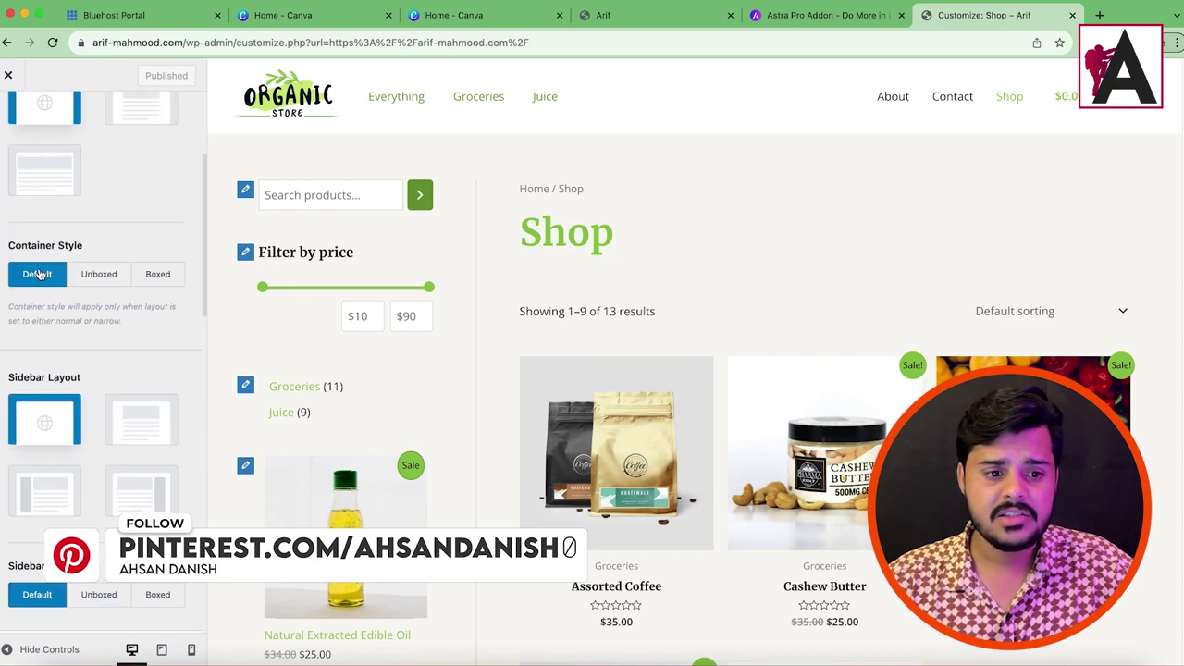
{"action": "left_click", "coordinate": [8, 116]}
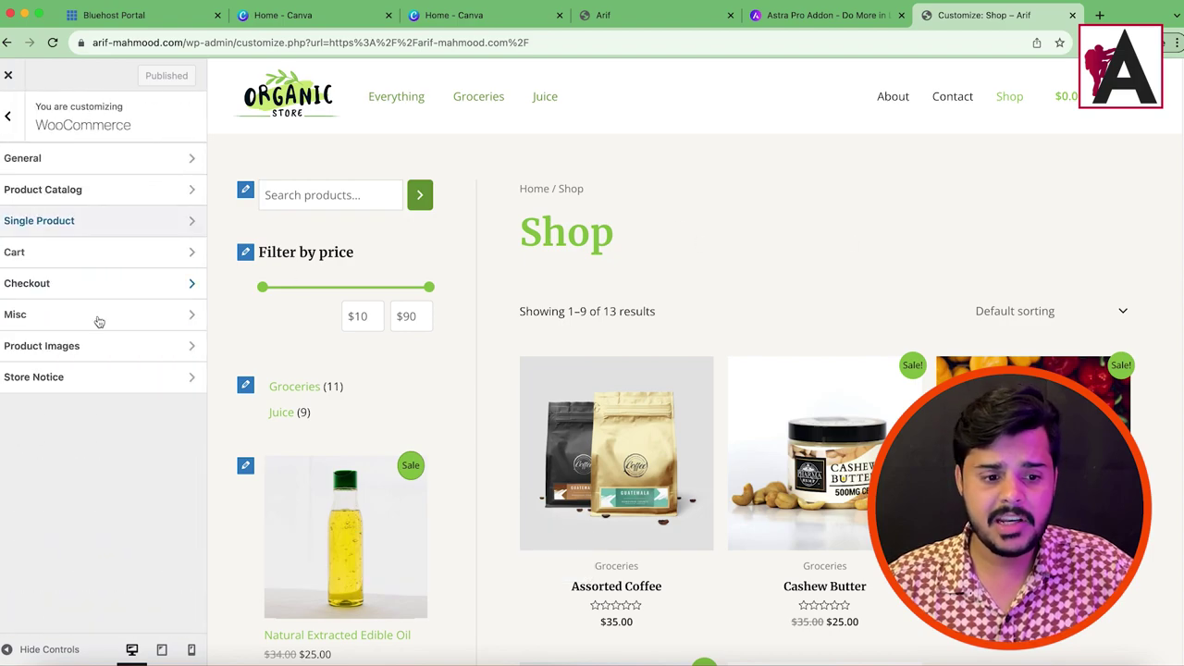
Step: Examine the Pro features listed in the Cart settings and return to the customizer's main sections
{"action": "left_click", "coordinate": [61, 263]}
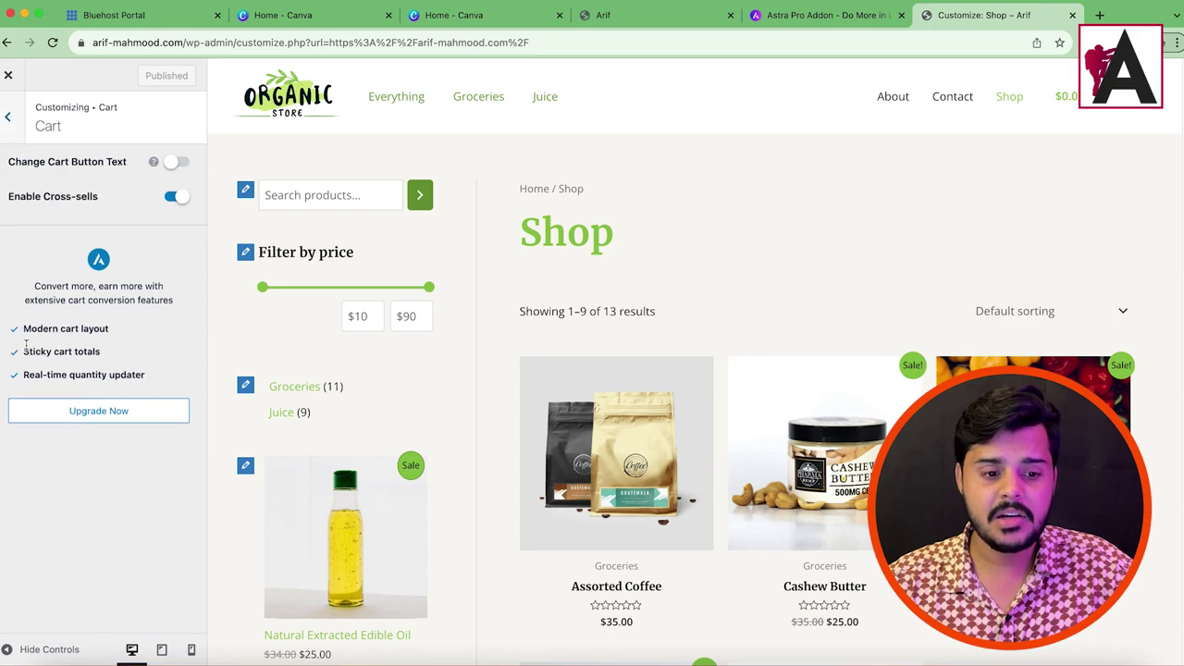
{"action": "left_click_drag", "start_coordinate": [22, 329], "coordinate": [108, 329]}
{"action": "left_click_drag", "start_coordinate": [33, 352], "coordinate": [99, 352]}
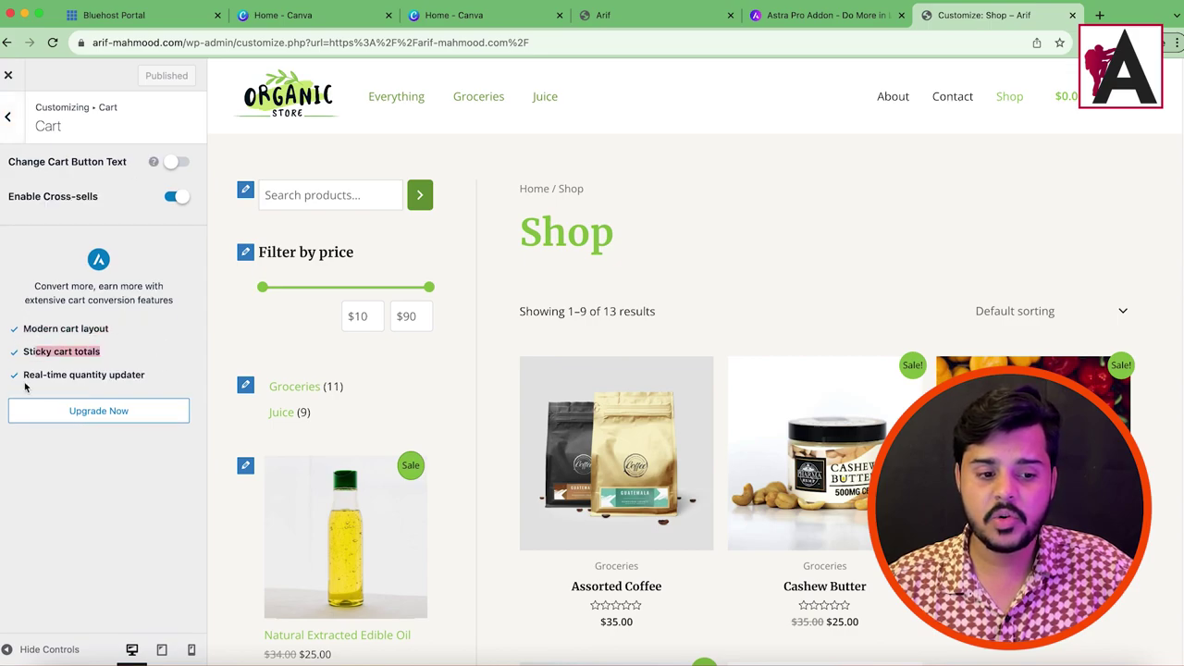
{"action": "left_click_drag", "start_coordinate": [25, 374], "coordinate": [142, 373]}
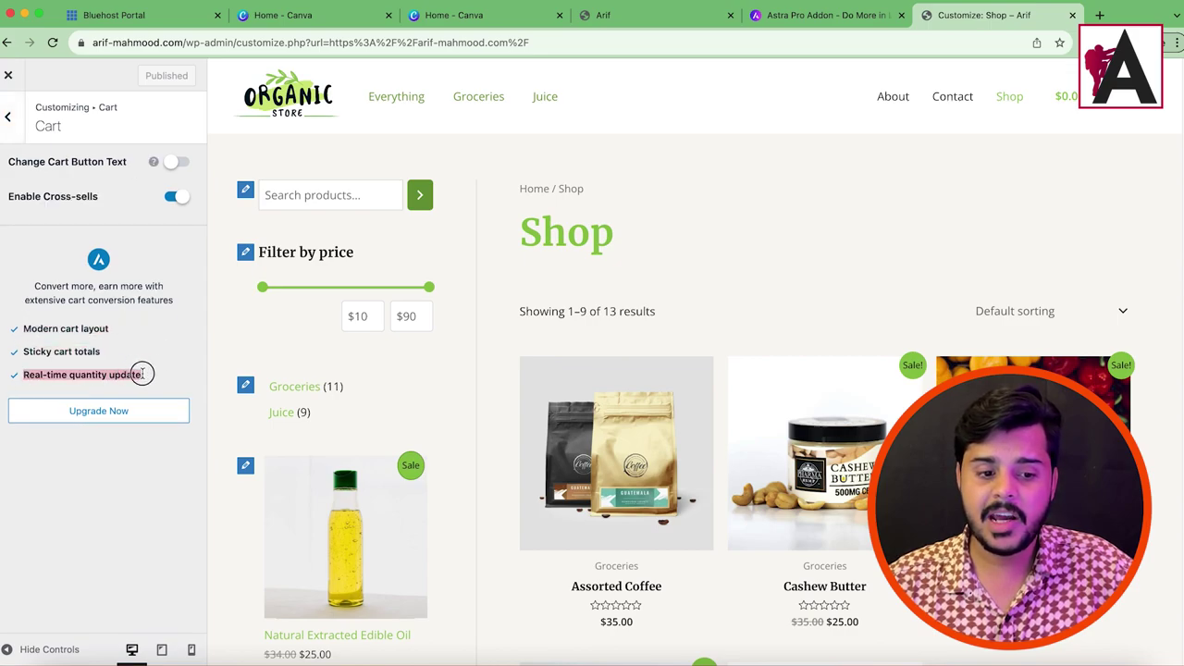
{"action": "left_click", "coordinate": [18, 124]}
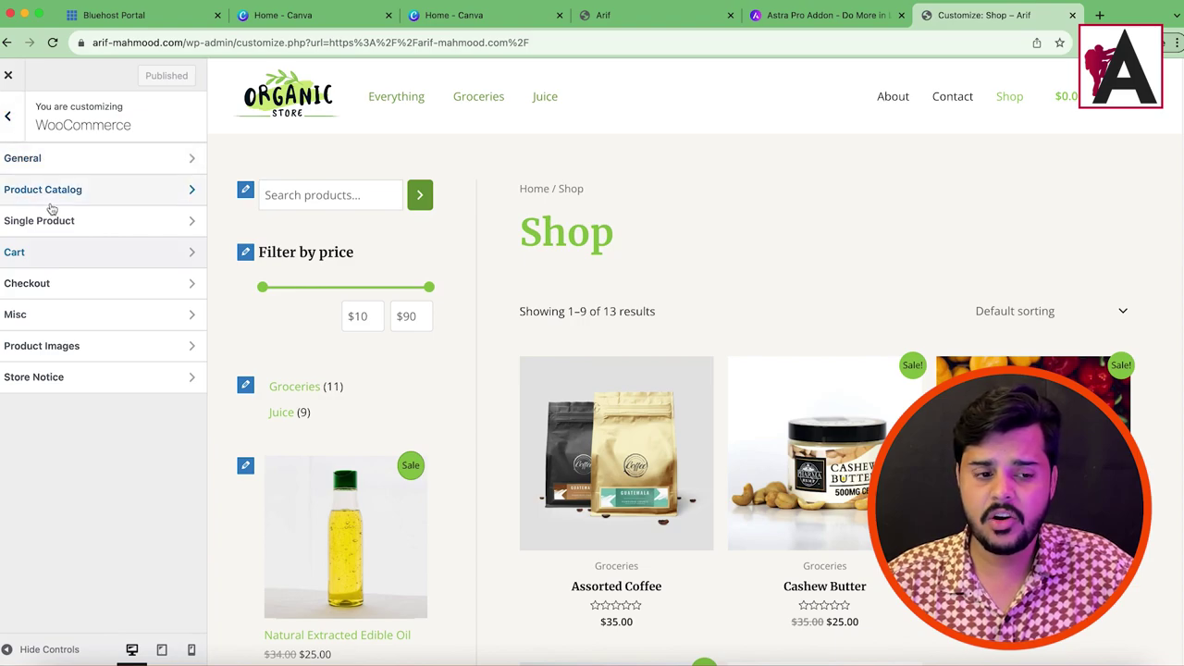
{"action": "left_click", "coordinate": [9, 119]}
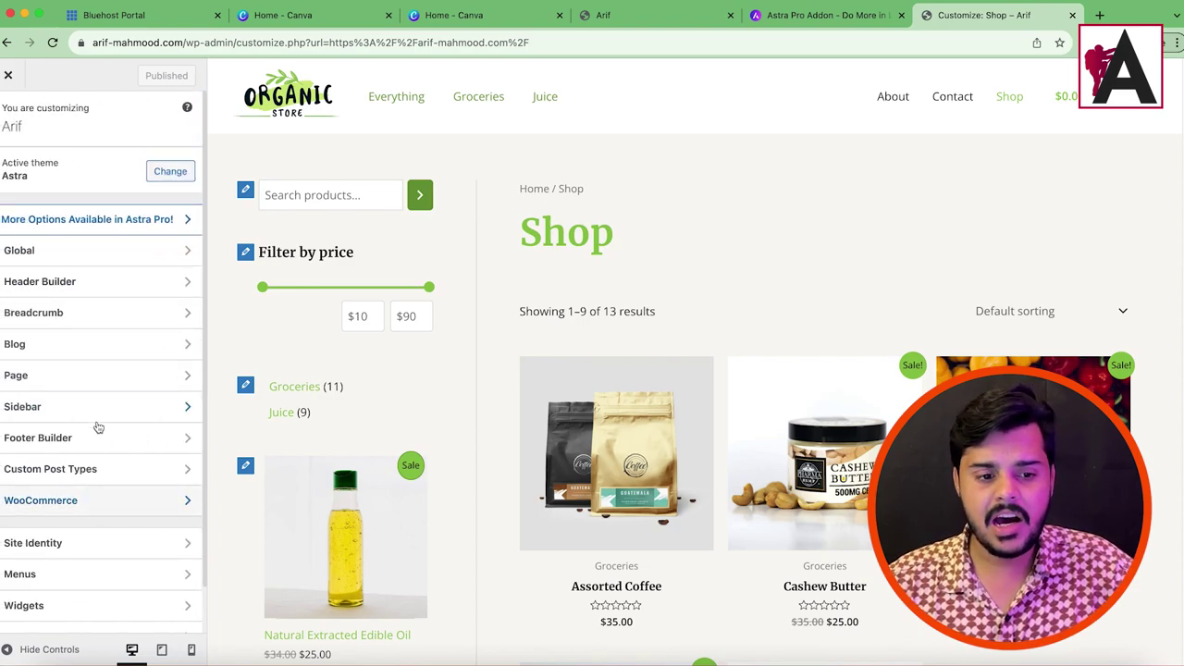
Step: Examine the Pro features listed in the Blog / Archive settings, such as Grid, Masonry layout, and return to the customizer's main sections
{"action": "left_click", "coordinate": [74, 347]}
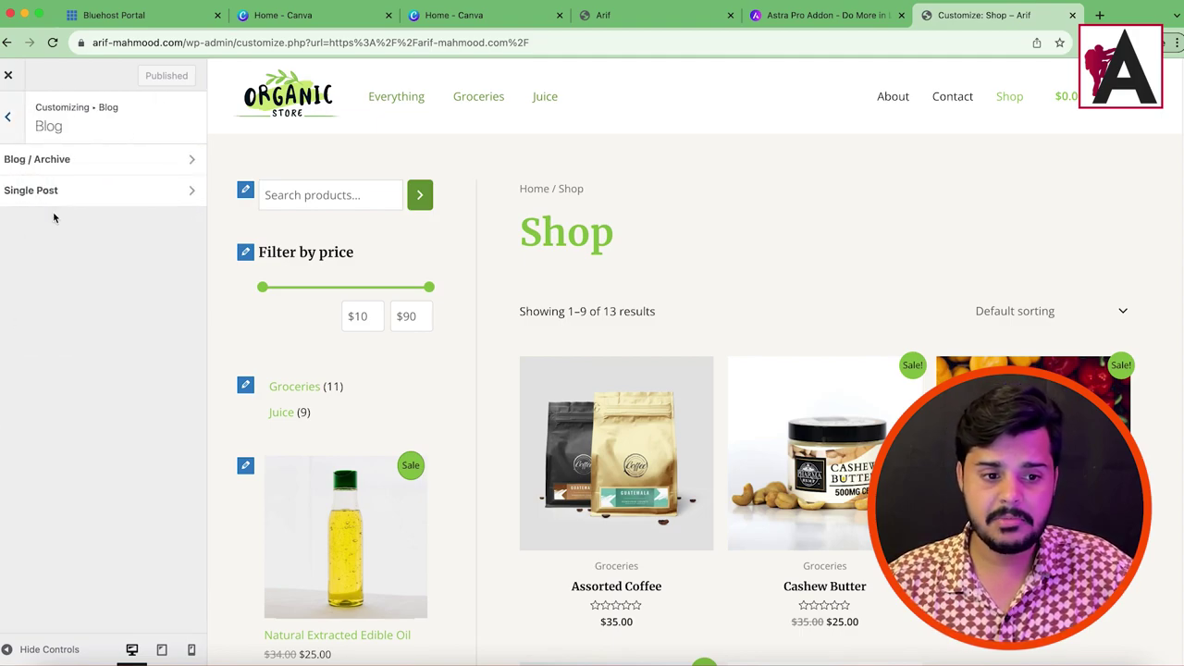
{"action": "left_click", "coordinate": [56, 153]}
{"action": "scroll", "coordinate": [130, 444], "scroll_direction": "down", "scroll_amount": 10}
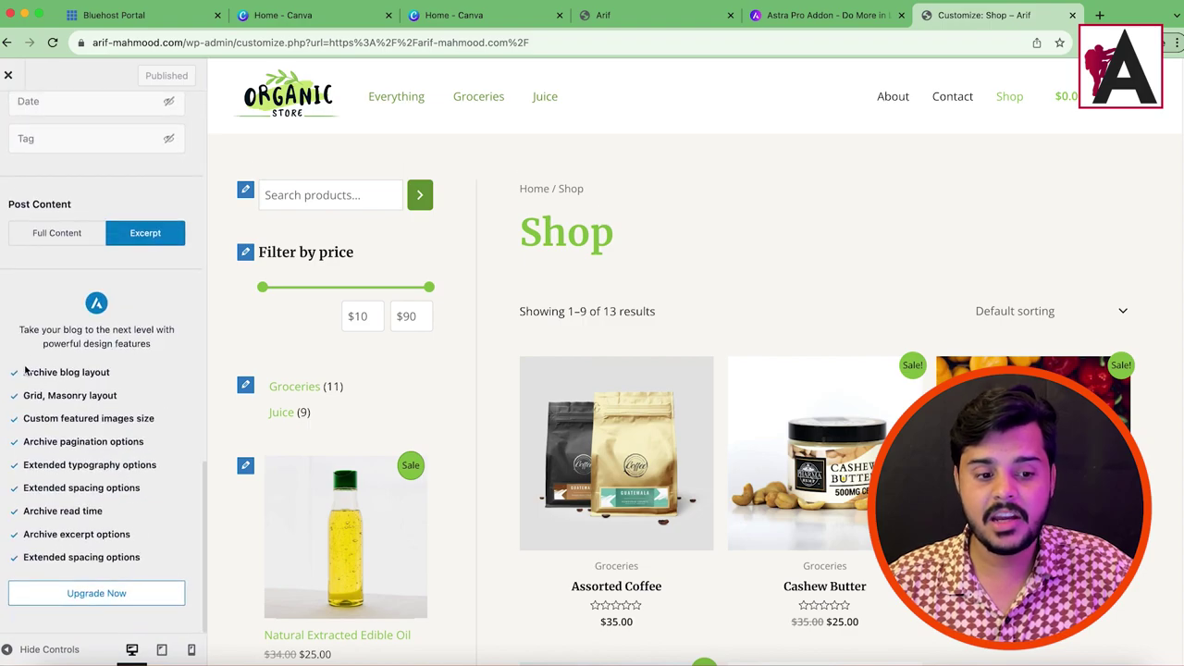
{"action": "left_click_drag", "start_coordinate": [24, 368], "coordinate": [111, 371]}
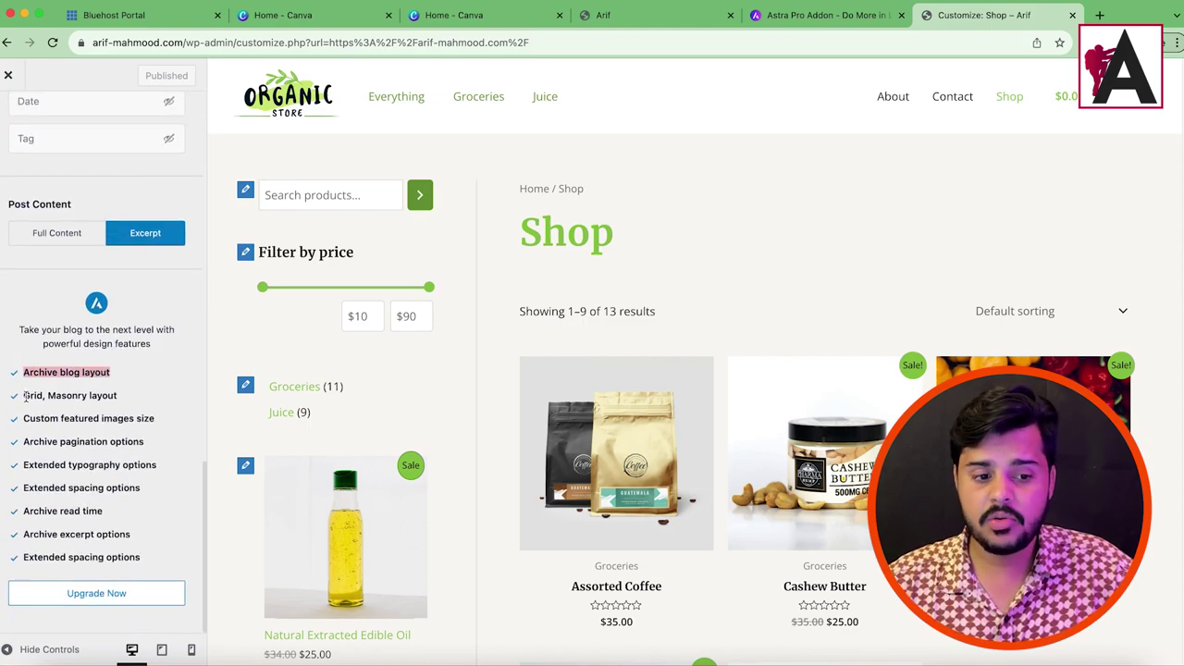
{"action": "left_click_drag", "start_coordinate": [24, 396], "coordinate": [111, 395]}
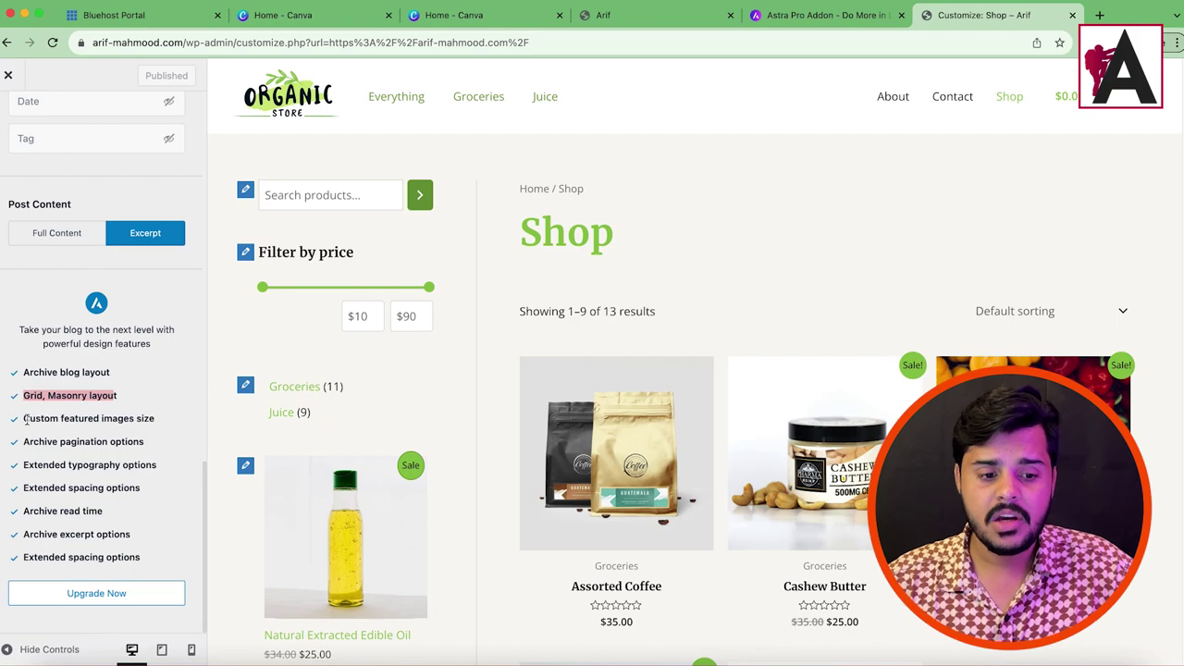
{"action": "left_click_drag", "start_coordinate": [151, 416], "coordinate": [37, 421]}
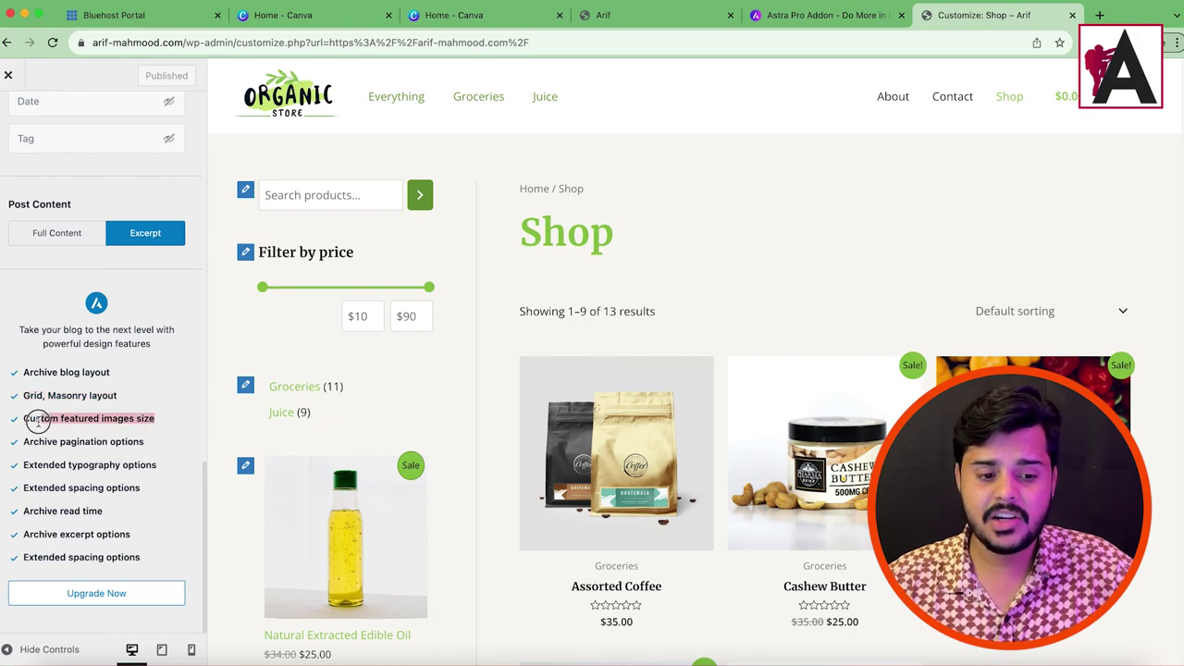
{"action": "scroll", "coordinate": [56, 260], "scroll_direction": "up", "scroll_amount": 15}
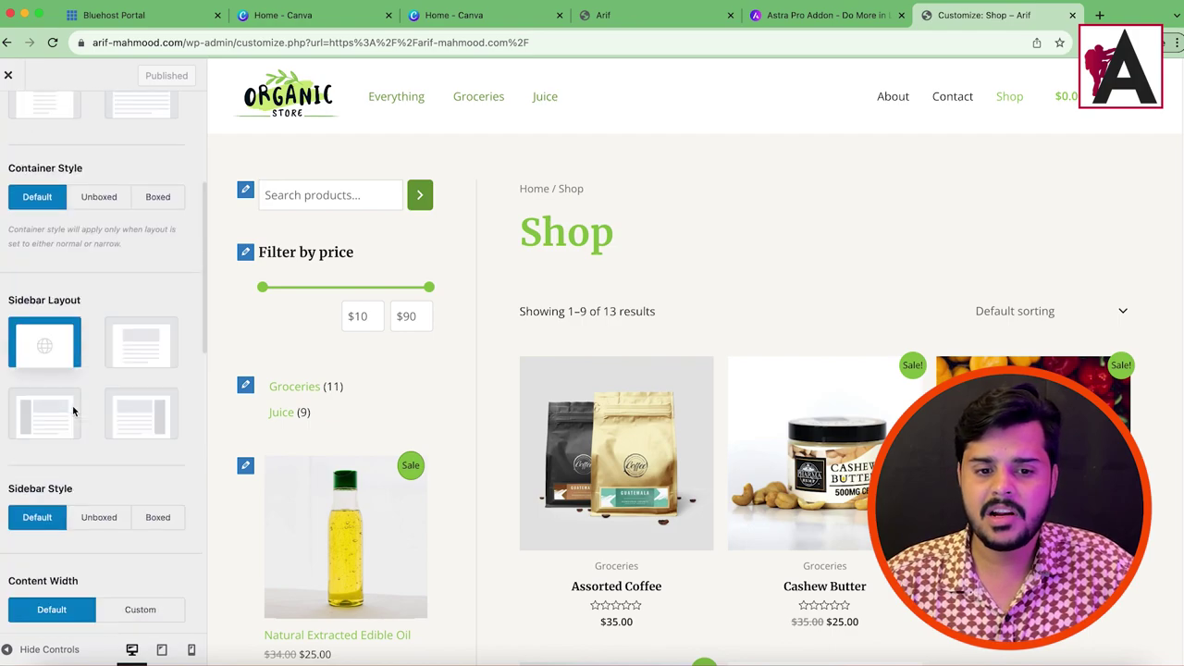
{"action": "left_click", "coordinate": [12, 130]}
{"action": "left_click", "coordinate": [11, 130]}
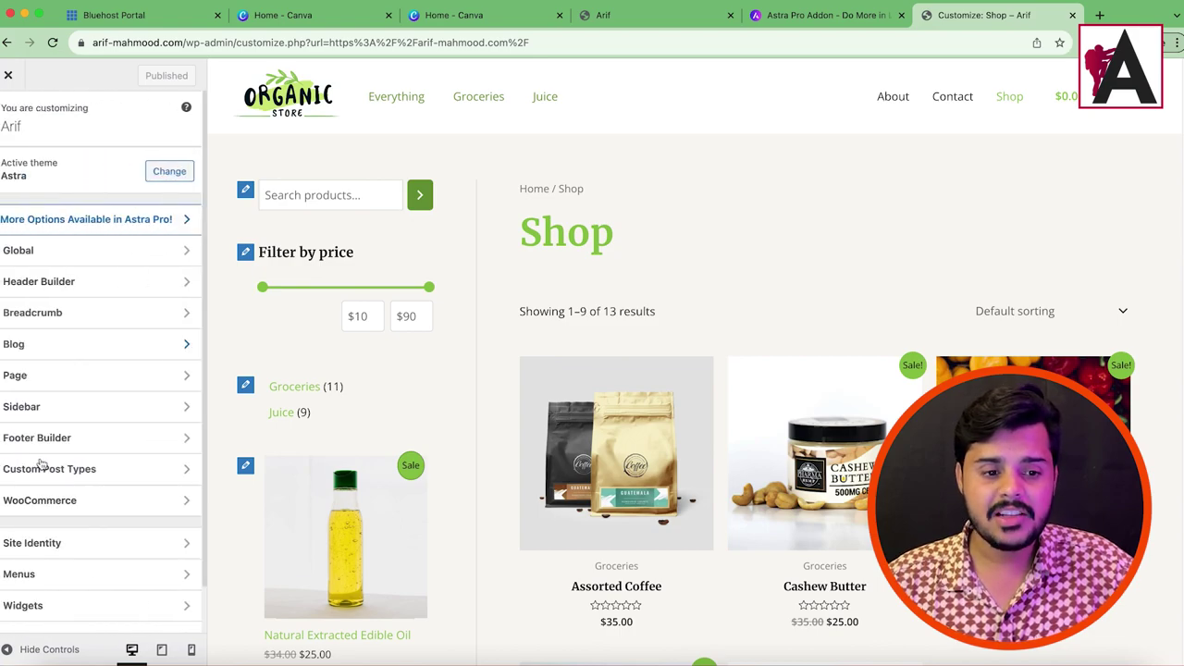
Step: Examine the Pro features listed in the Footer Builder, such as the divider and language switcher elements, and return to the main sections
{"action": "scroll", "coordinate": [36, 435], "scroll_direction": "down", "scroll_amount": 2}
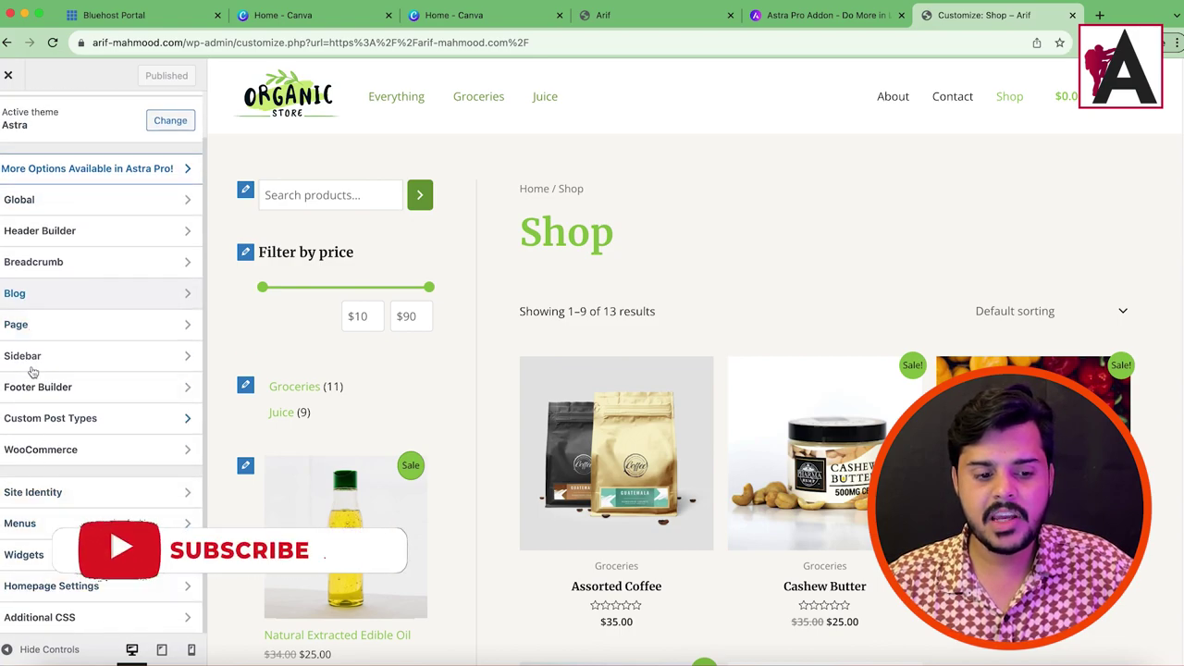
{"action": "left_click", "coordinate": [72, 393]}
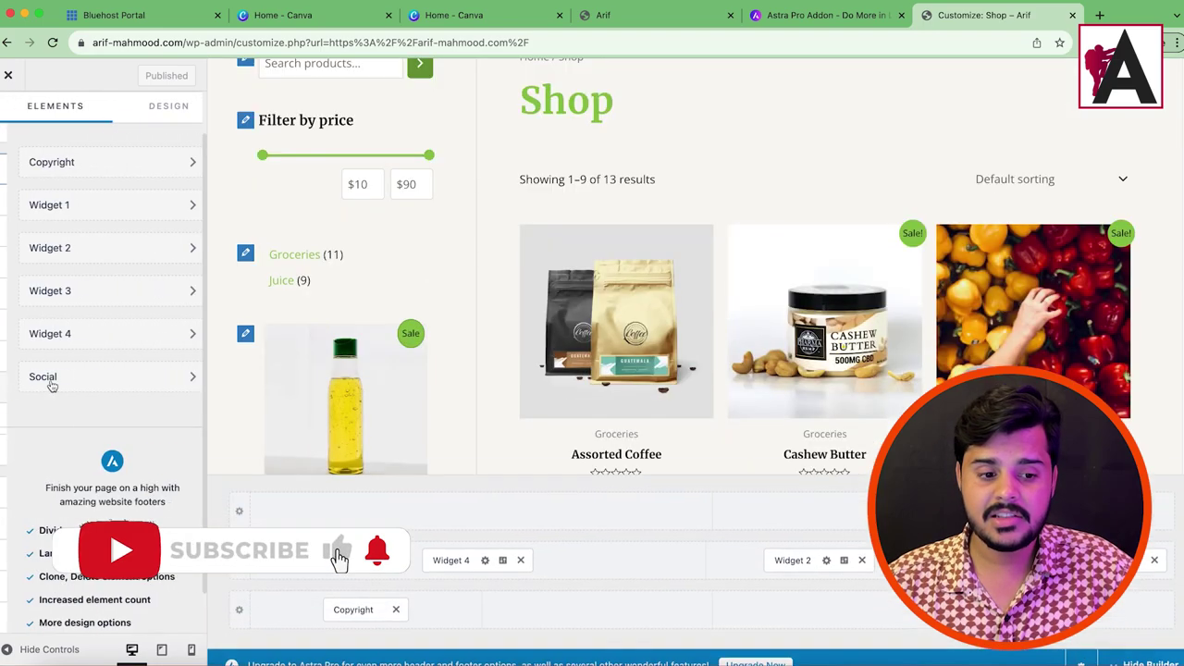
{"action": "scroll", "coordinate": [24, 534], "scroll_direction": "down", "scroll_amount": 1}
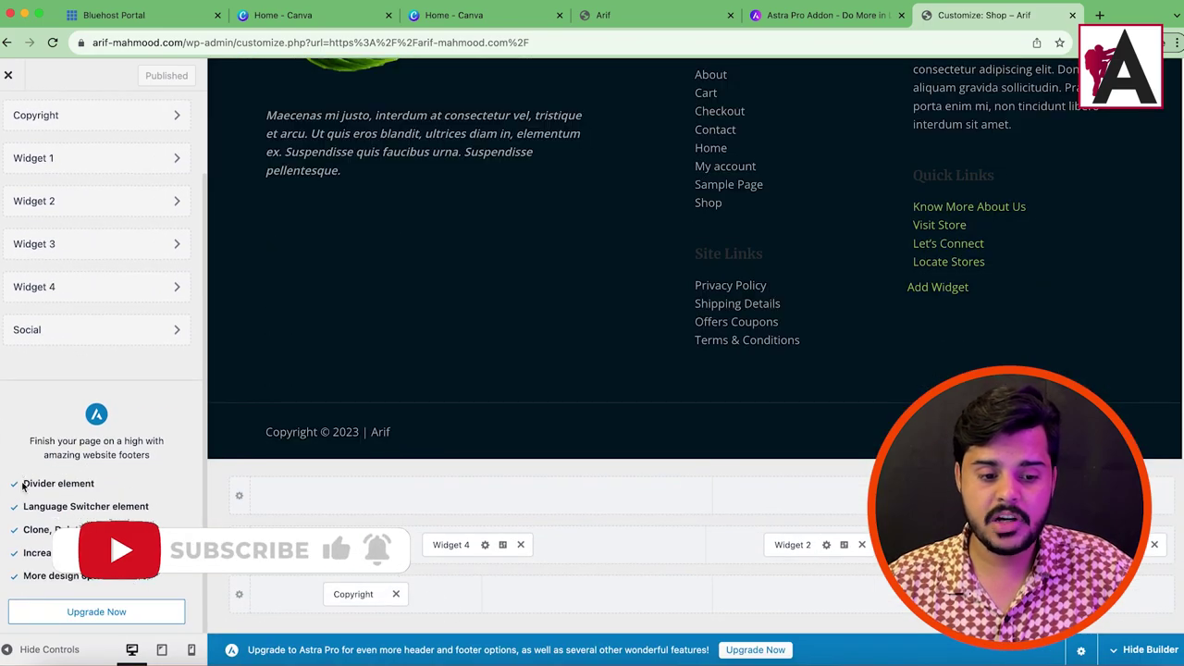
{"action": "left_click_drag", "start_coordinate": [22, 483], "coordinate": [105, 485]}
{"action": "left_click_drag", "start_coordinate": [24, 506], "coordinate": [146, 507]}
{"action": "left_click_drag", "start_coordinate": [25, 529], "coordinate": [161, 530]}
{"action": "left_click_drag", "start_coordinate": [24, 553], "coordinate": [135, 553]}
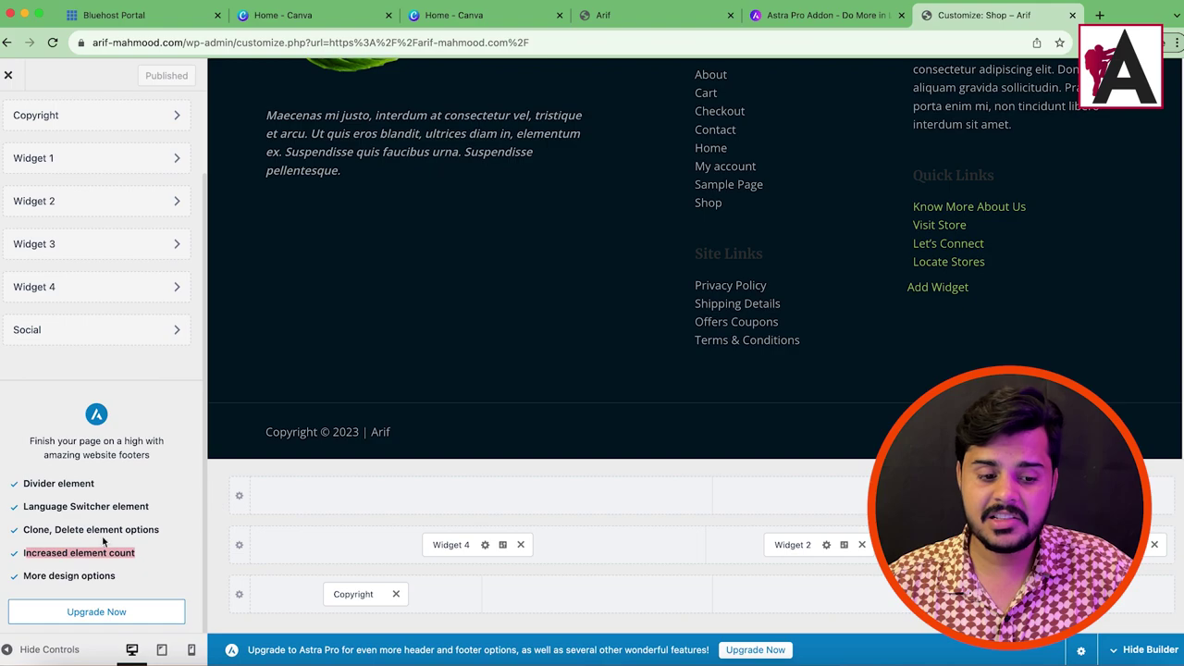
{"action": "scroll", "coordinate": [55, 497], "scroll_direction": "up", "scroll_amount": 2}
{"action": "left_click", "coordinate": [8, 118]}
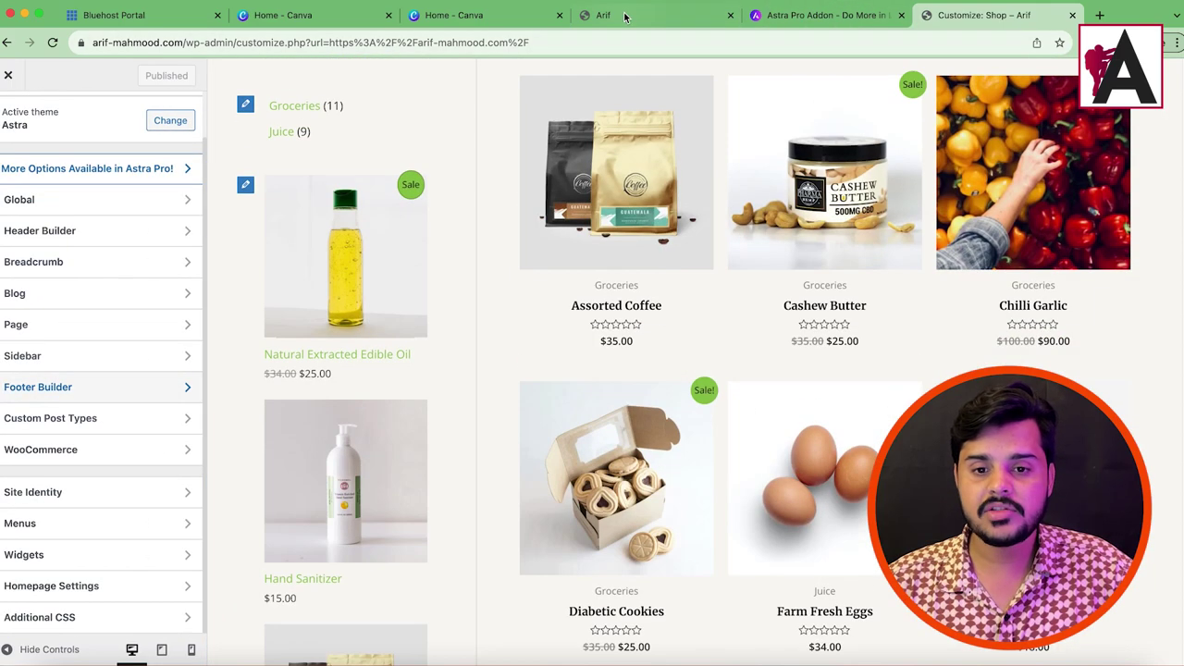
Step: Go from the live site to the WordPress dashboard and open the upload form for adding a new plugin
{"action": "left_click", "coordinate": [629, 16]}
{"action": "left_click", "coordinate": [87, 93]}
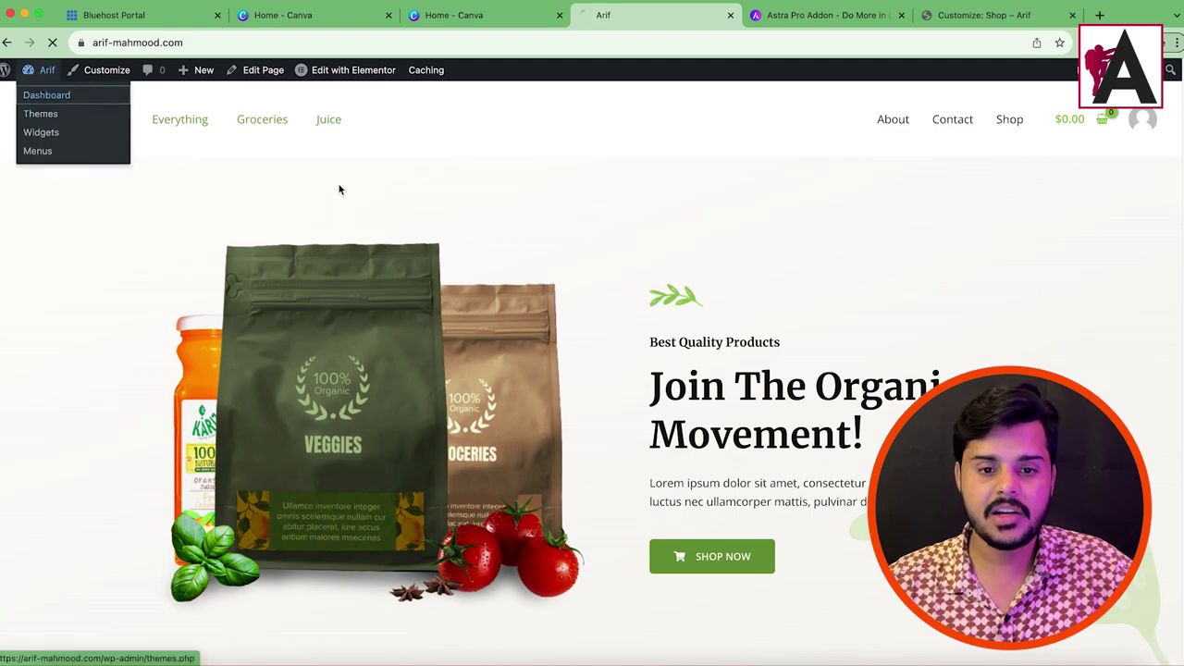
{"action": "left_click_drag", "start_coordinate": [618, 15], "coordinate": [999, 15]}
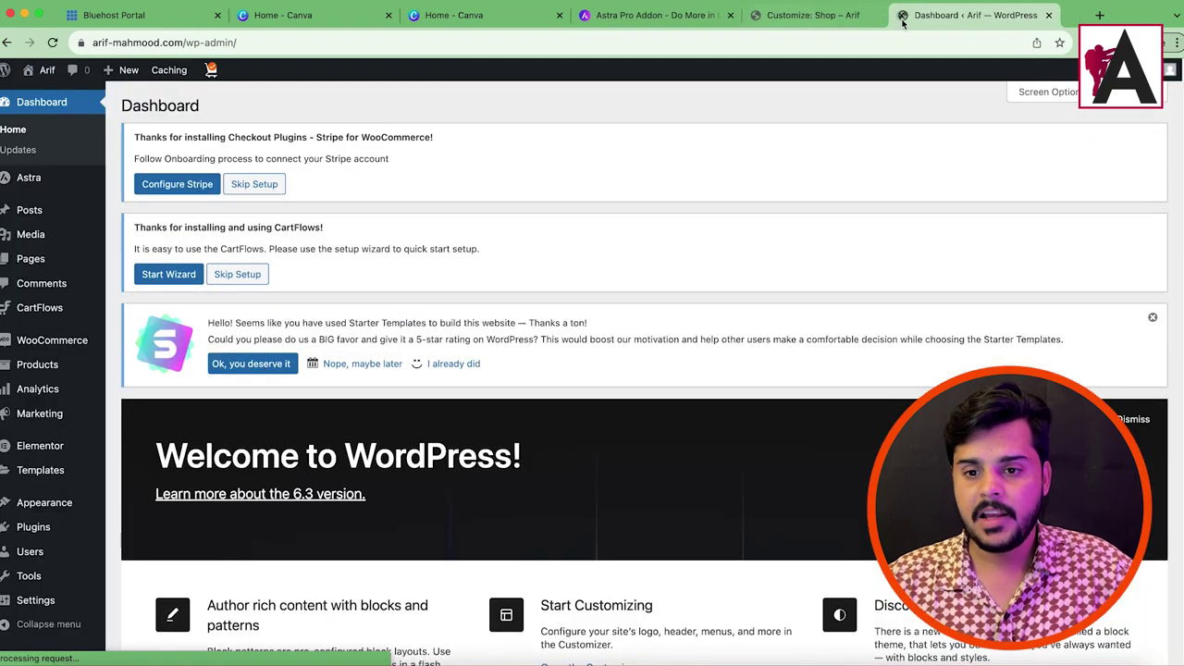
{"action": "mouse_move", "coordinate": [20, 529]}
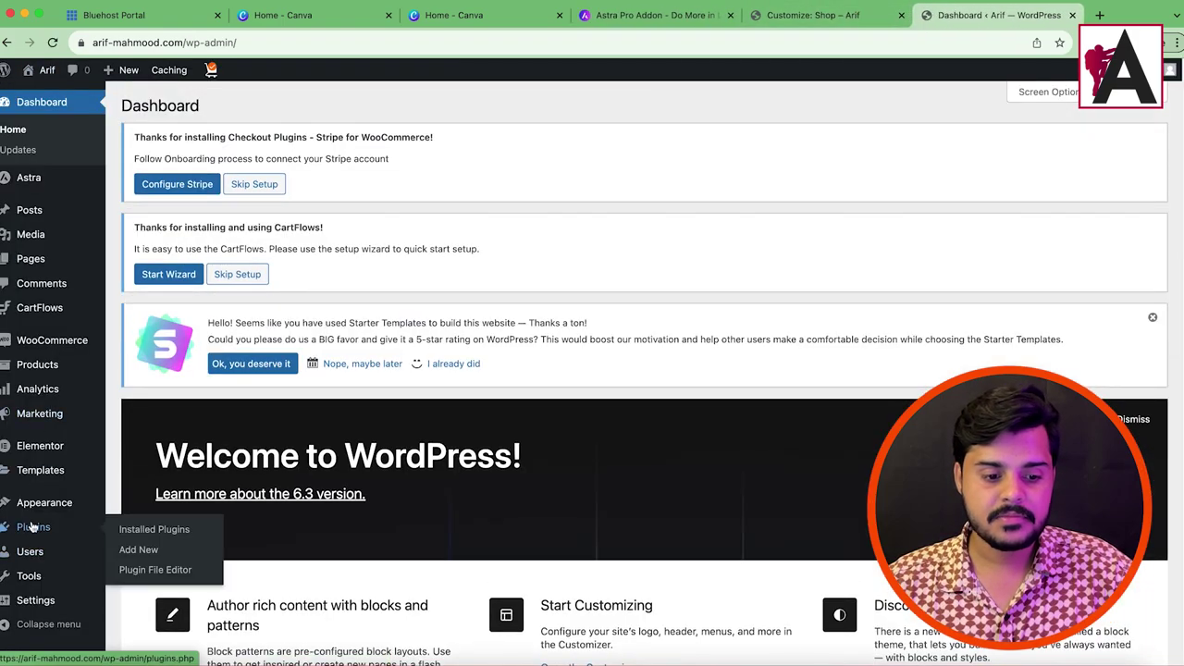
{"action": "left_click", "coordinate": [130, 551]}
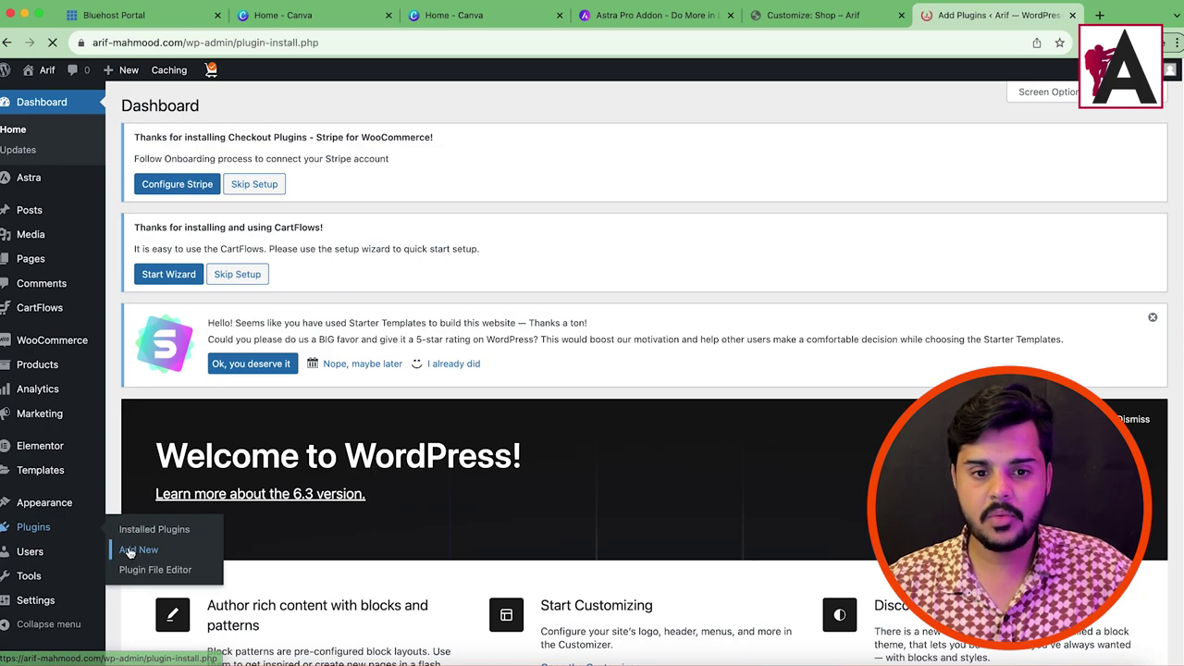
{"action": "left_click", "coordinate": [259, 109]}
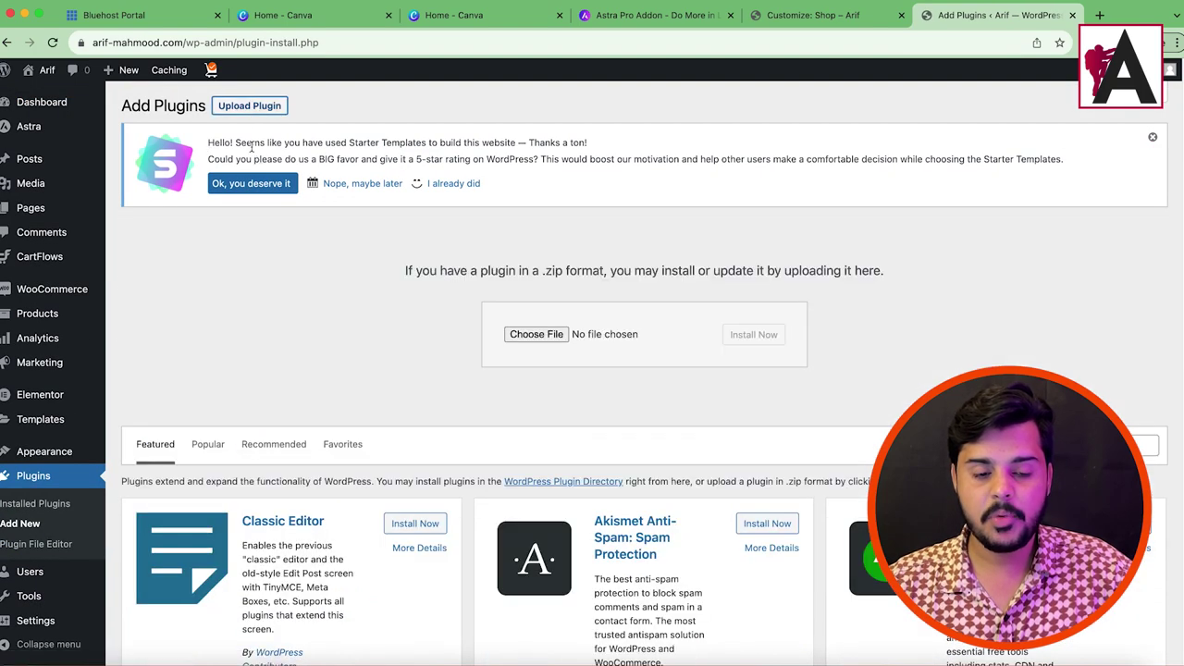
Step: Upload and install Astra Pro Plugin.zip from the Astra Agency Bundle folder inside Astra Premium Agency on the Desktop
{"action": "left_click", "coordinate": [548, 335]}
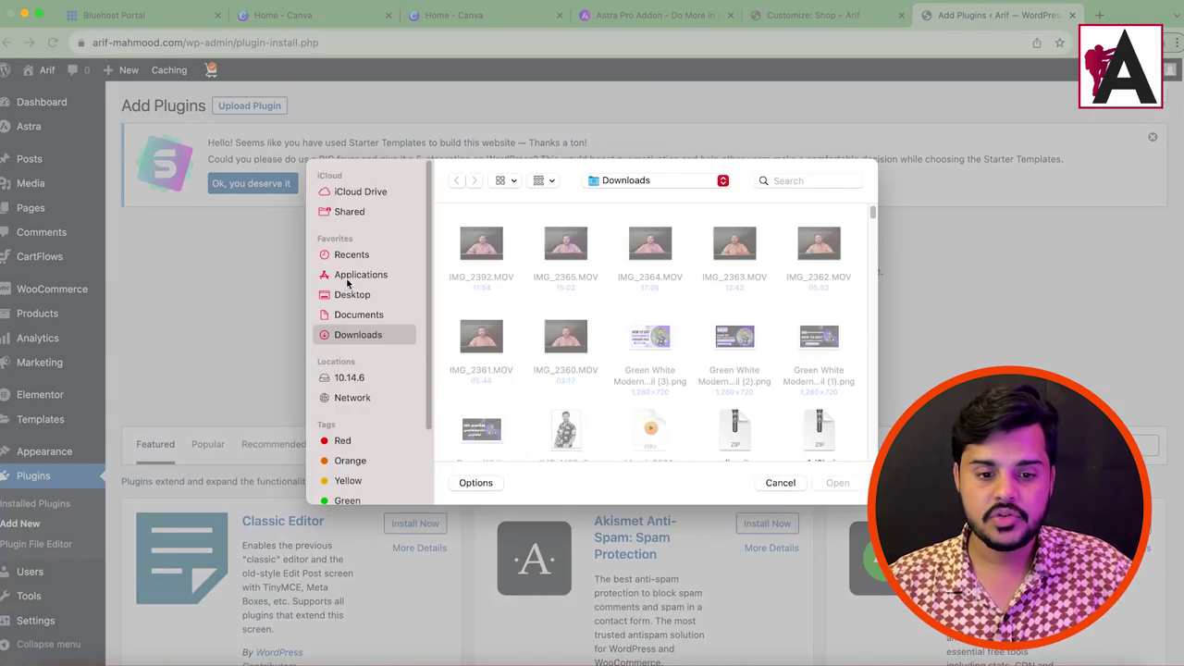
{"action": "left_click", "coordinate": [351, 293]}
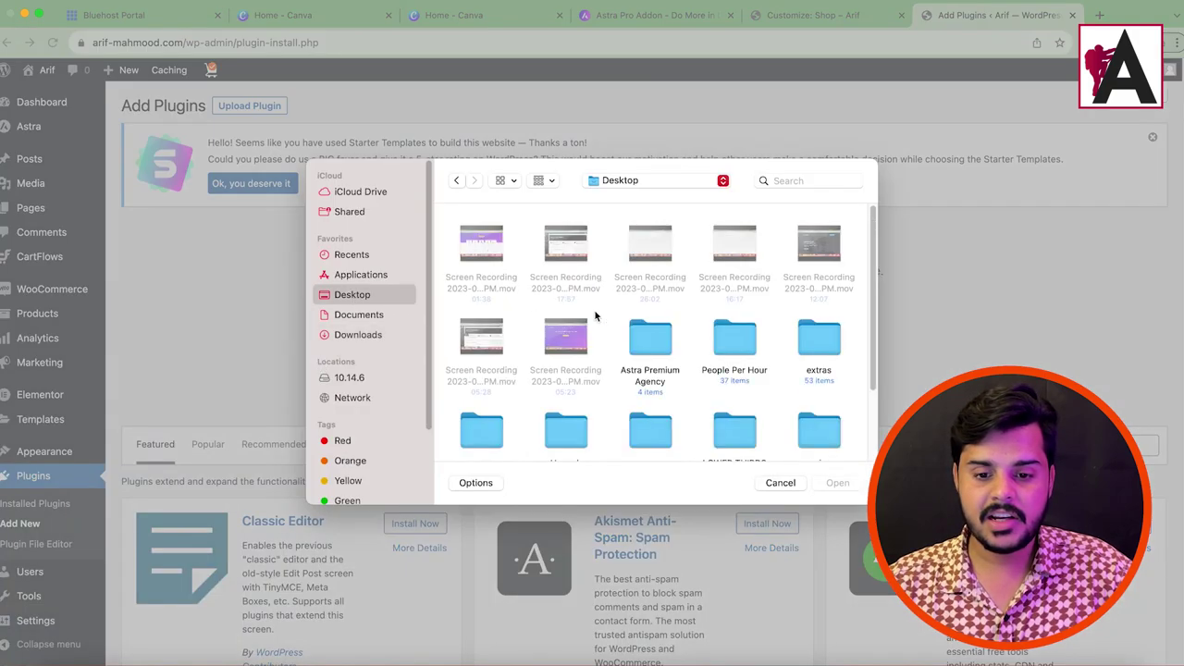
{"action": "left_click", "coordinate": [661, 340]}
{"action": "double_click", "coordinate": [661, 340]}
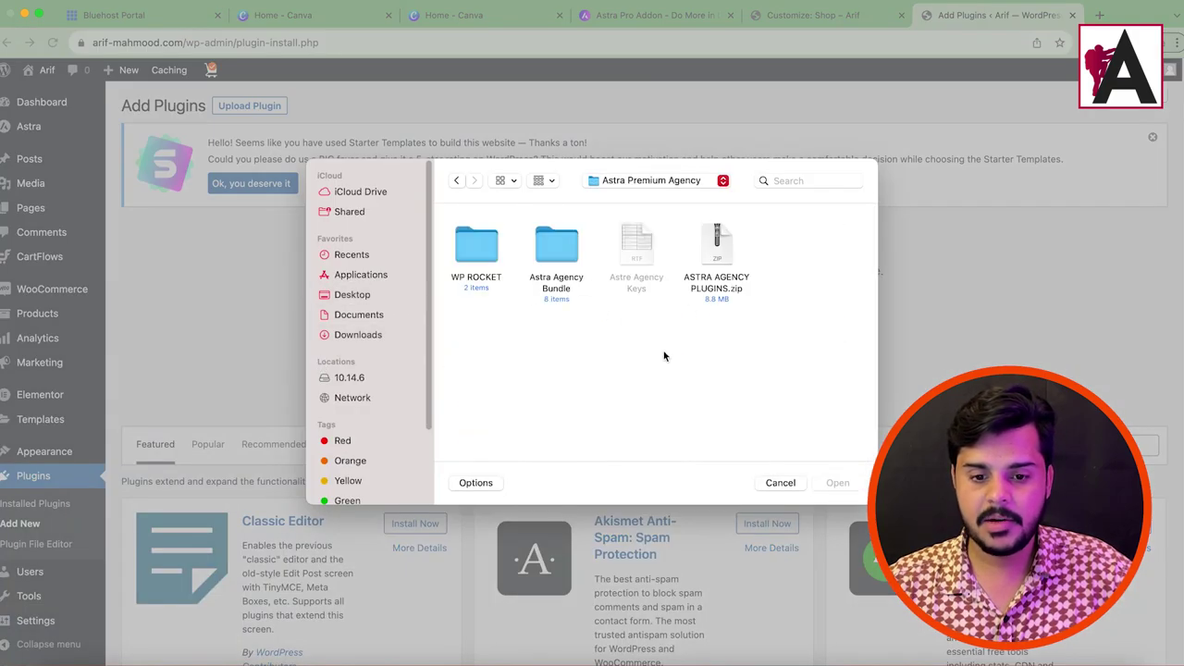
{"action": "left_click", "coordinate": [546, 262]}
{"action": "double_click", "coordinate": [546, 263]}
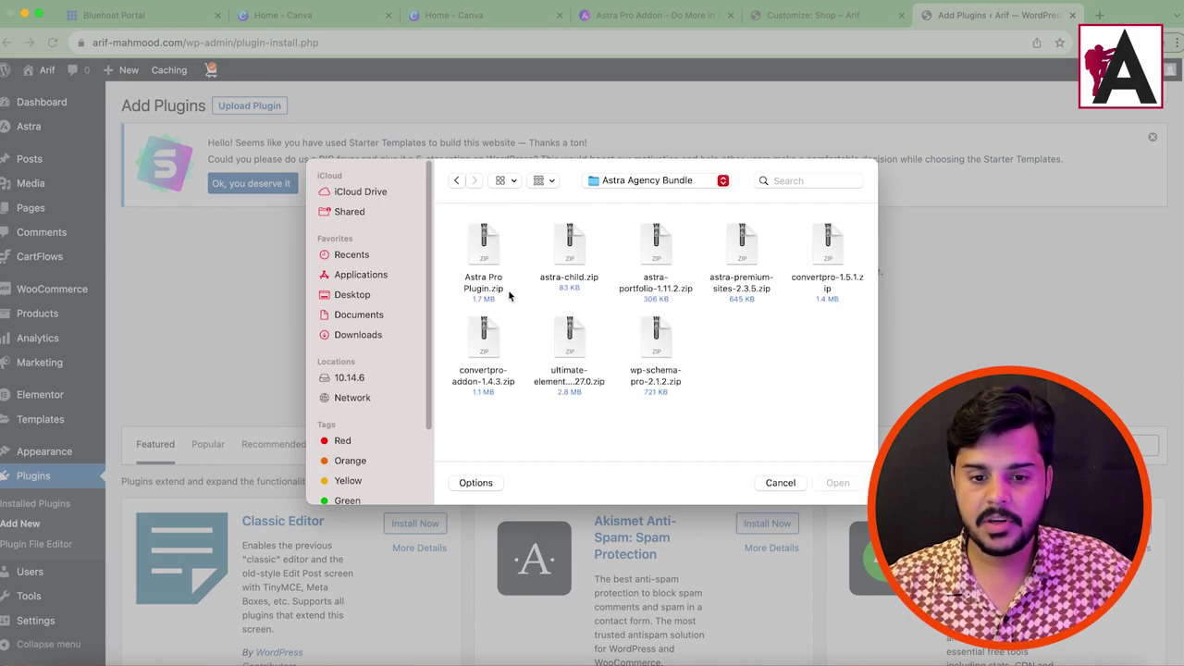
{"action": "left_click", "coordinate": [484, 260]}
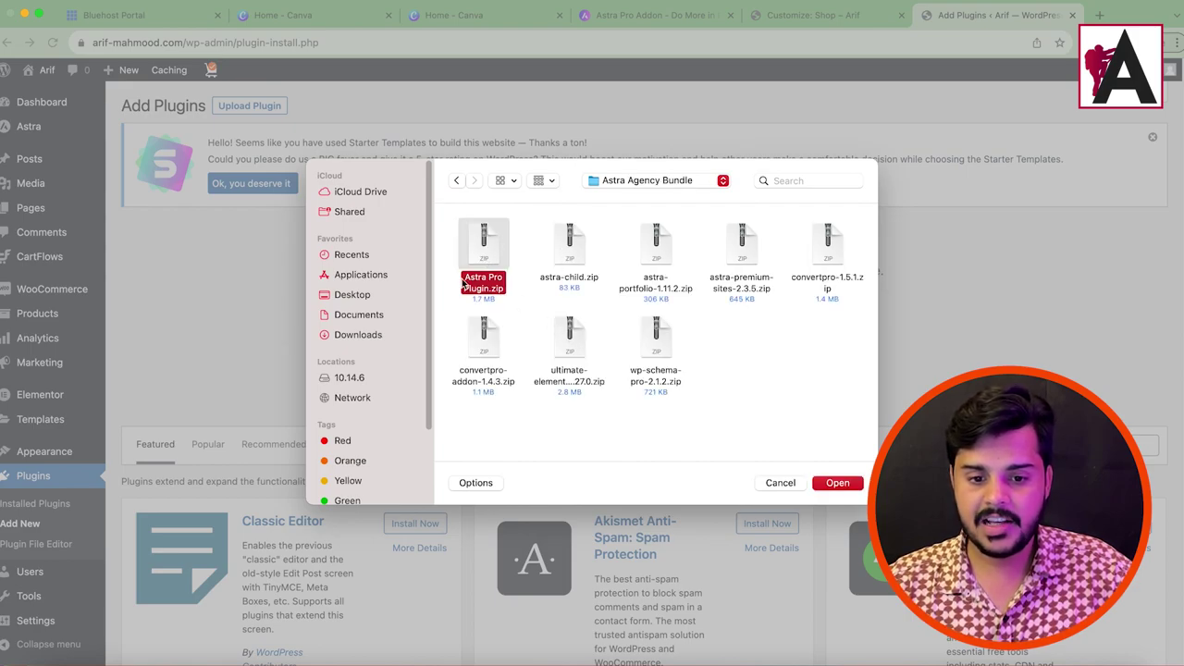
{"action": "left_click", "coordinate": [839, 483]}
{"action": "left_click", "coordinate": [743, 332]}
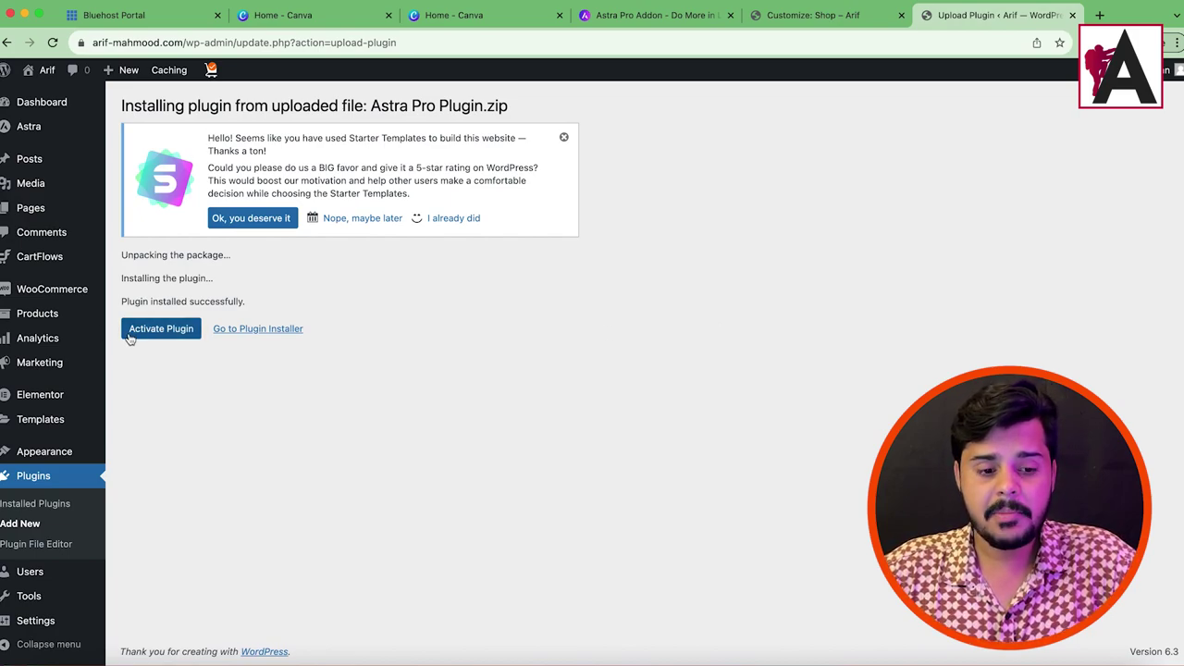
Step: Activate the installed Astra Pro plugin and follow the link in the notice about activating its copy
{"action": "left_click", "coordinate": [158, 339]}
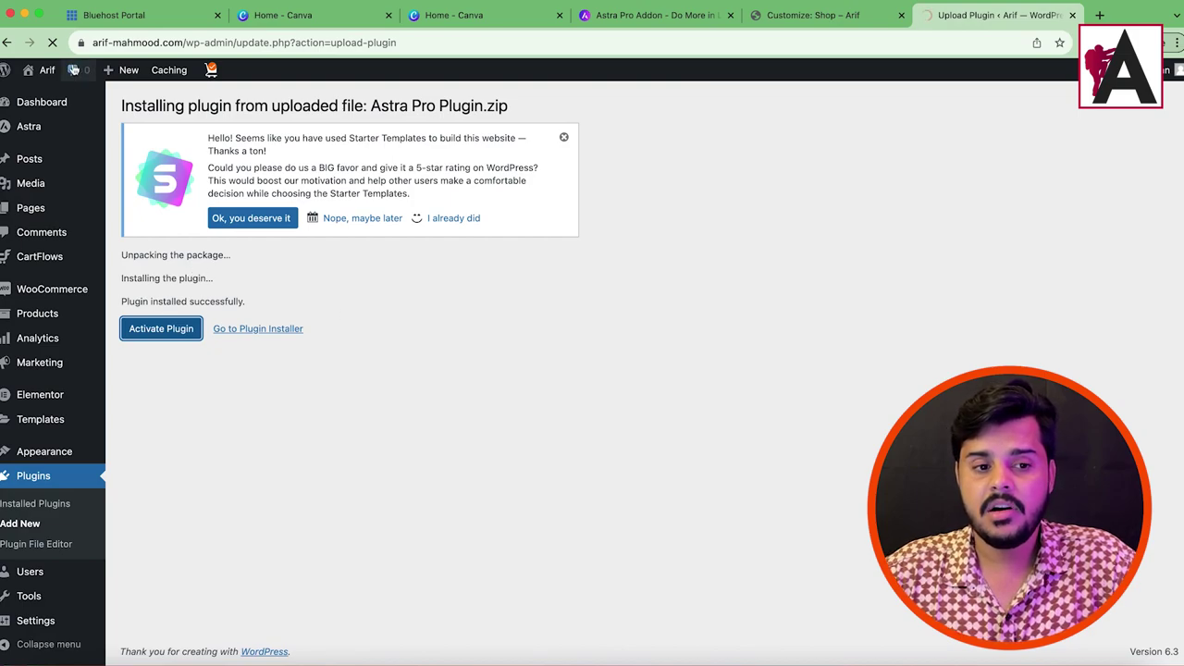
{"action": "left_click", "coordinate": [23, 15]}
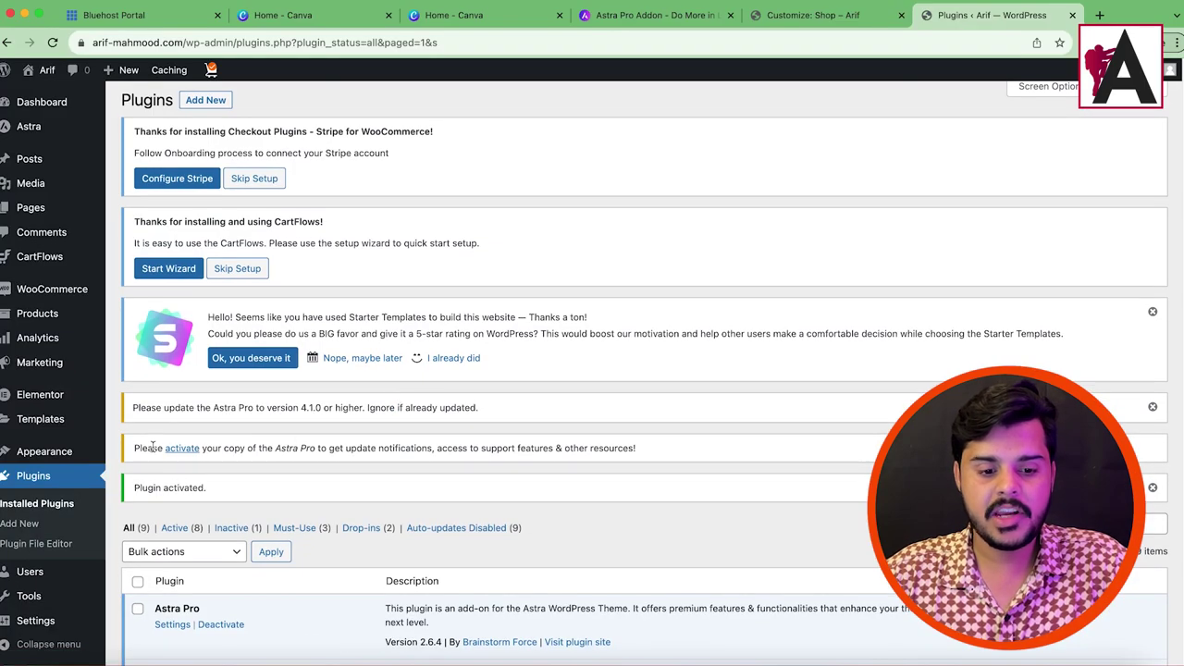
{"action": "left_click_drag", "start_coordinate": [148, 448], "coordinate": [588, 450]}
{"action": "left_click", "coordinate": [181, 448]}
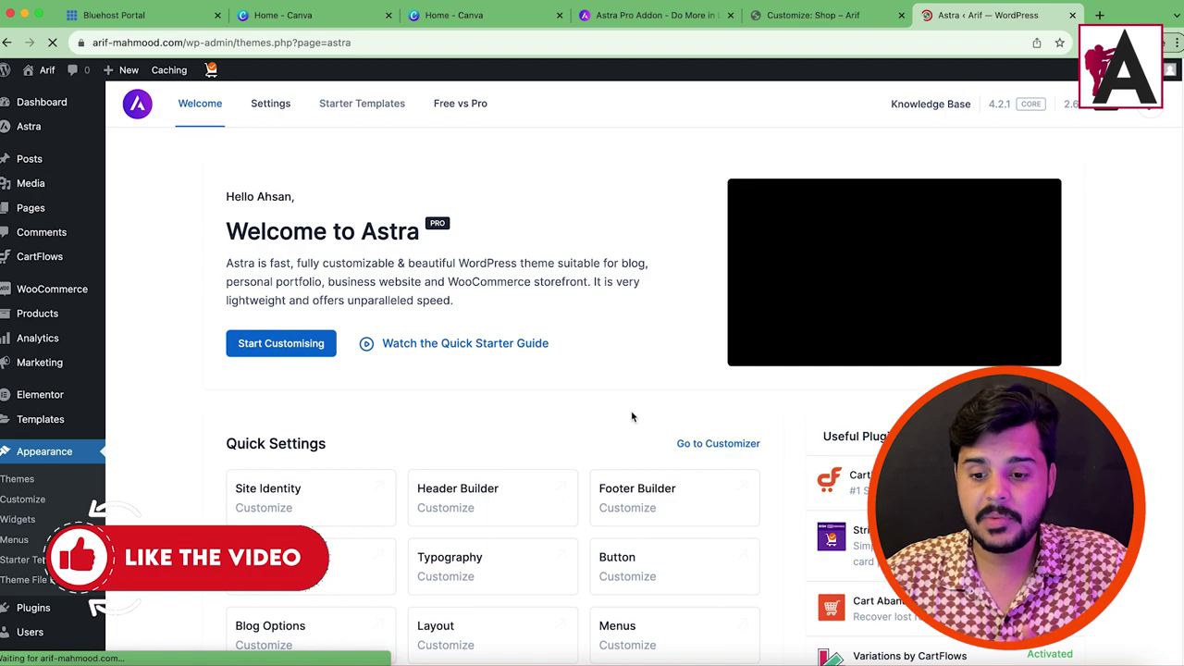
Step: Look for the license field on Astra's Welcome page and in its General and Performance settings
{"action": "scroll", "coordinate": [592, 372], "scroll_direction": "down", "scroll_amount": 5}
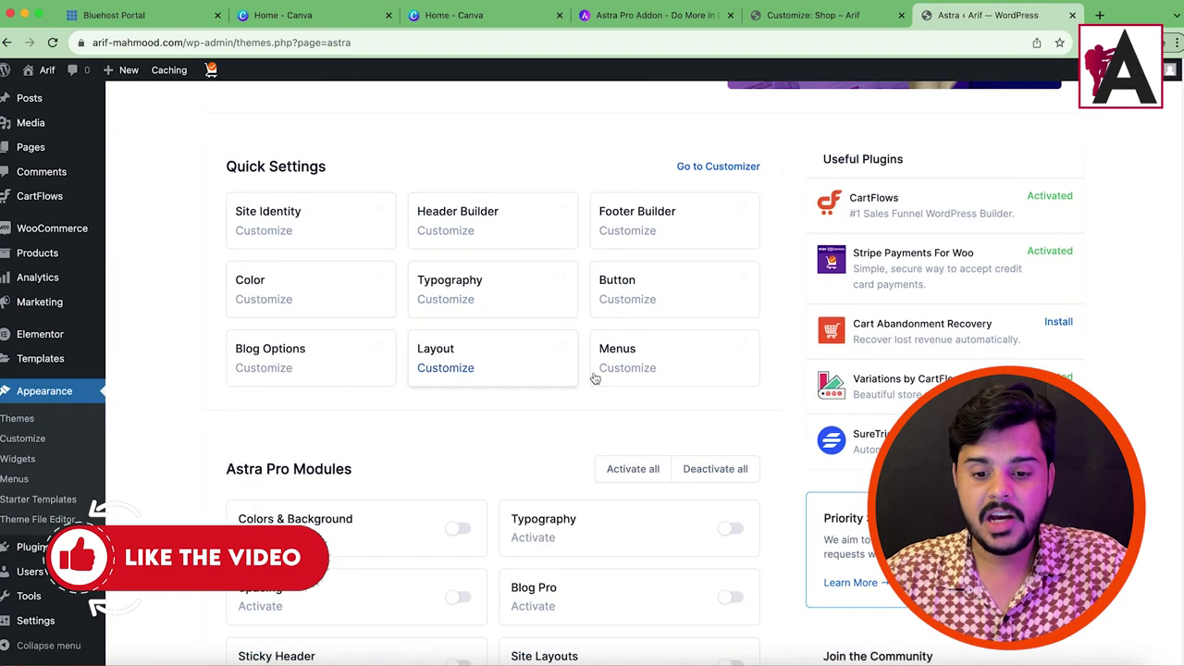
{"action": "scroll", "coordinate": [606, 389], "scroll_direction": "up", "scroll_amount": 5}
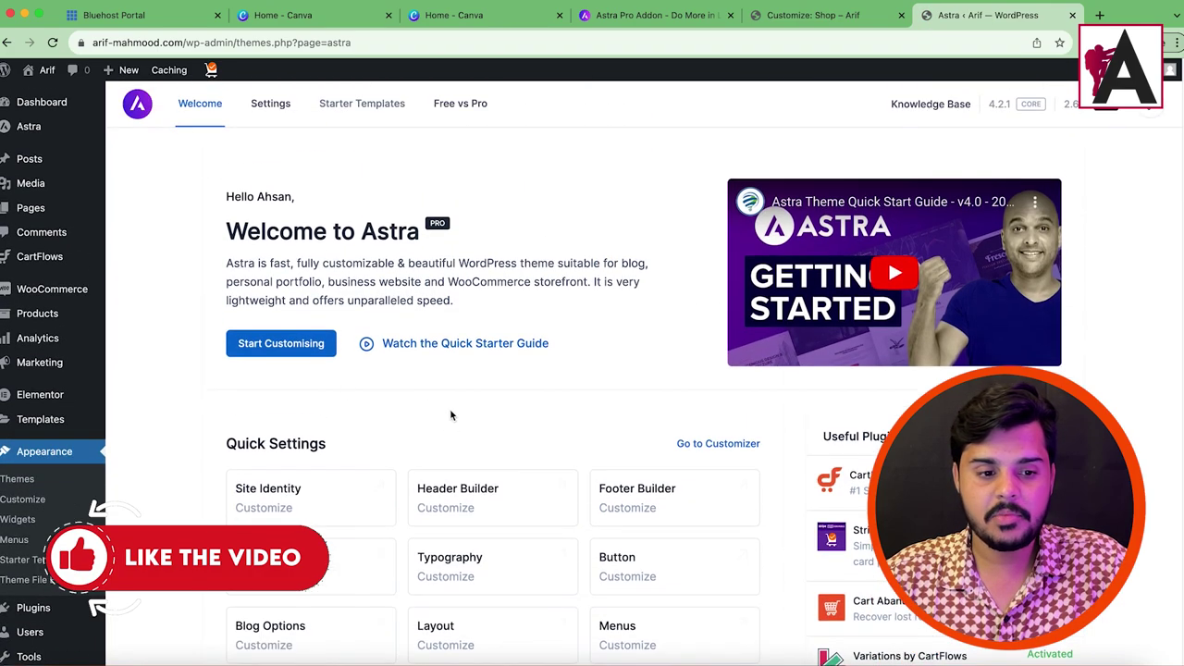
{"action": "left_click", "coordinate": [274, 109]}
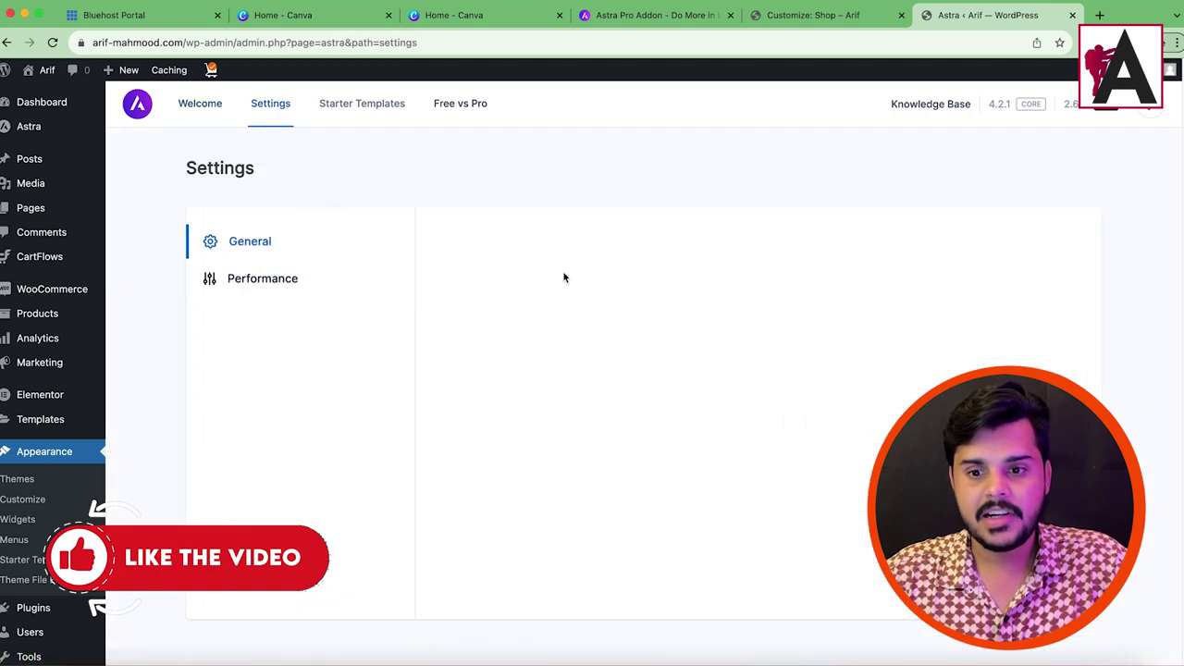
{"action": "left_click", "coordinate": [295, 277]}
{"action": "left_click", "coordinate": [277, 244]}
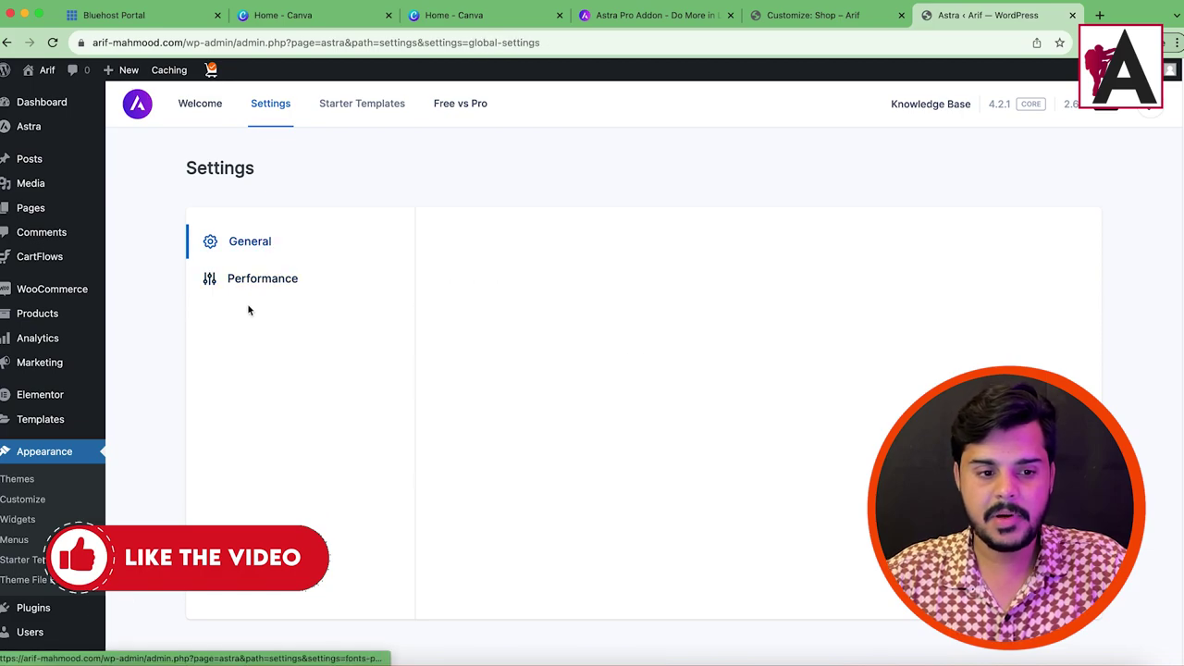
Step: Open the Astra dashboard, paste the Astra Pro license key into the license field and activate the license
{"action": "left_click", "coordinate": [26, 128]}
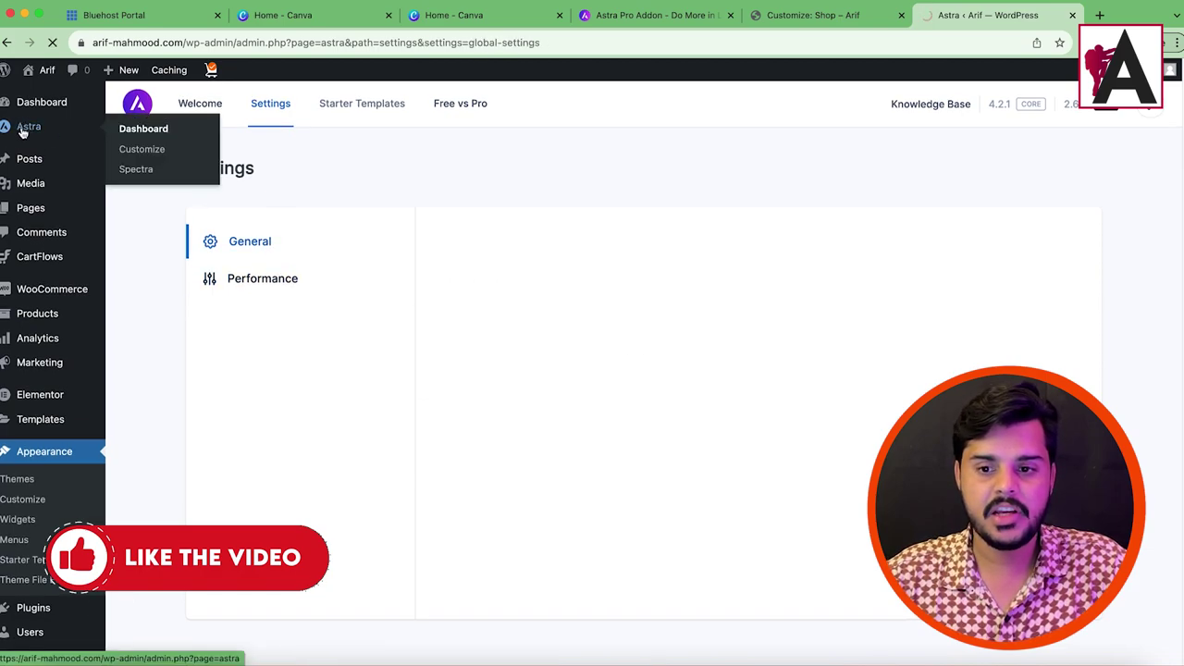
{"action": "left_click", "coordinate": [176, 130]}
{"action": "right_click", "coordinate": [176, 131]}
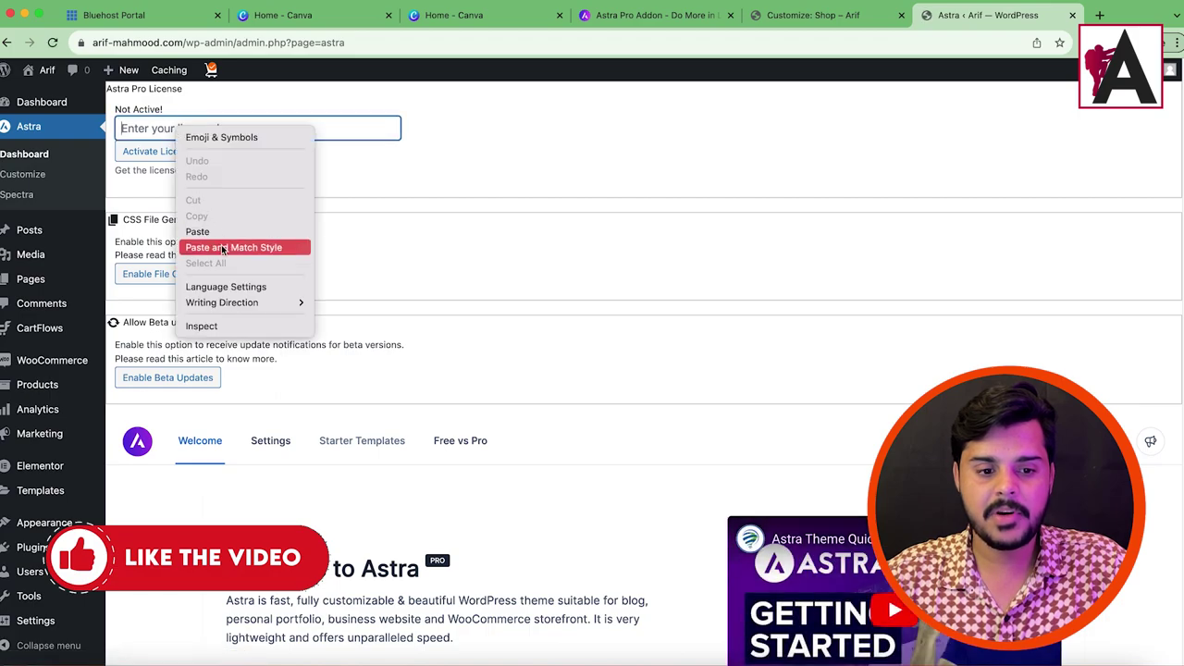
{"action": "left_click", "coordinate": [198, 232]}
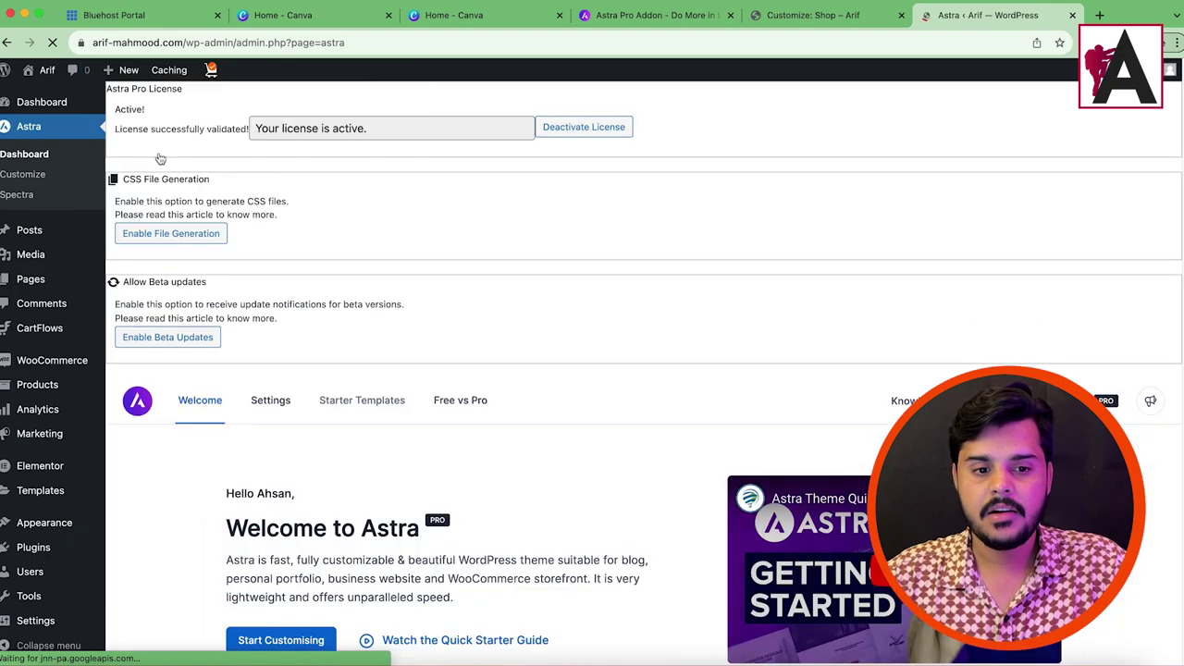
{"action": "left_click_drag", "start_coordinate": [257, 128], "coordinate": [370, 132]}
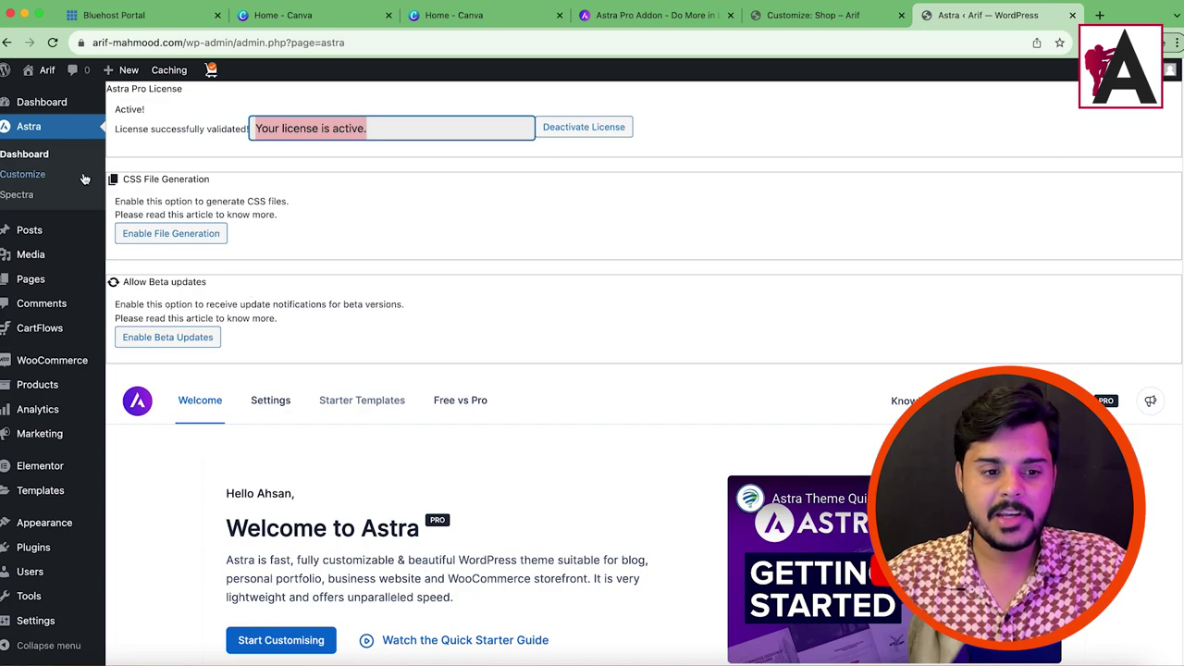
Step: Find the Astra Pro Modules section on the Astra dashboard and try to activate all modules at once
{"action": "scroll", "coordinate": [407, 264], "scroll_direction": "down", "scroll_amount": 10}
{"action": "scroll", "coordinate": [315, 305], "scroll_direction": "up", "scroll_amount": 2}
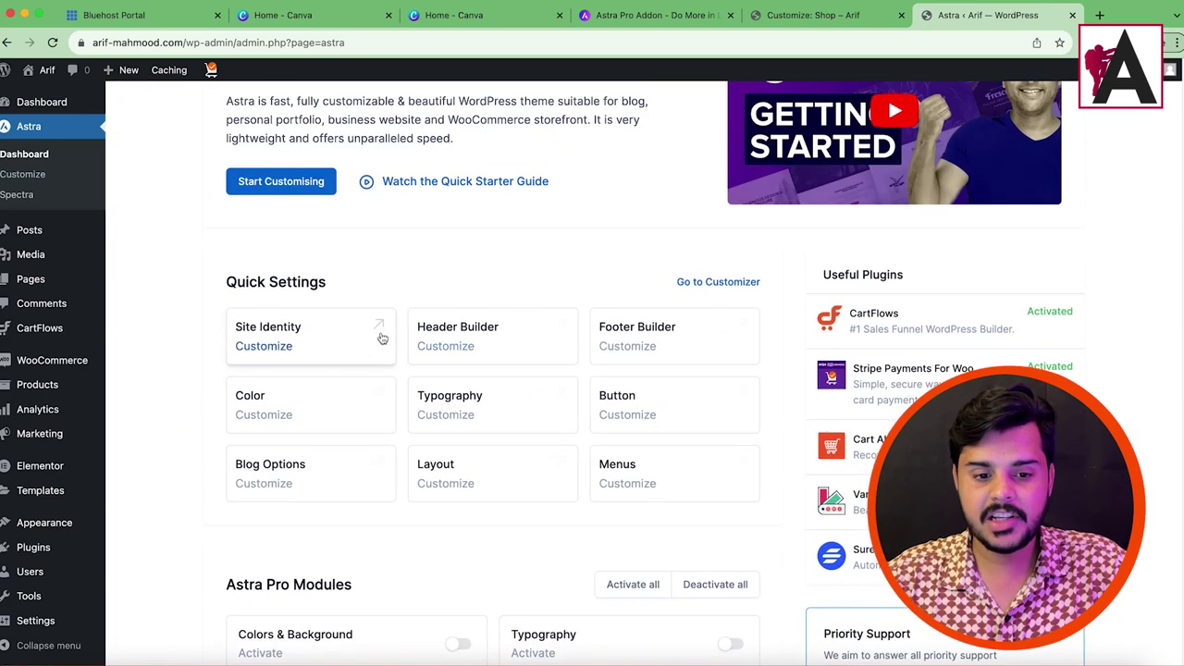
{"action": "scroll", "coordinate": [361, 373], "scroll_direction": "down", "scroll_amount": 5}
{"action": "scroll", "coordinate": [355, 372], "scroll_direction": "down", "scroll_amount": 1}
{"action": "left_click_drag", "start_coordinate": [233, 187], "coordinate": [344, 186]}
{"action": "triple_click", "coordinate": [345, 187]}
{"action": "left_click", "coordinate": [635, 187]}
{"action": "scroll", "coordinate": [576, 341], "scroll_direction": "down", "scroll_amount": 2}
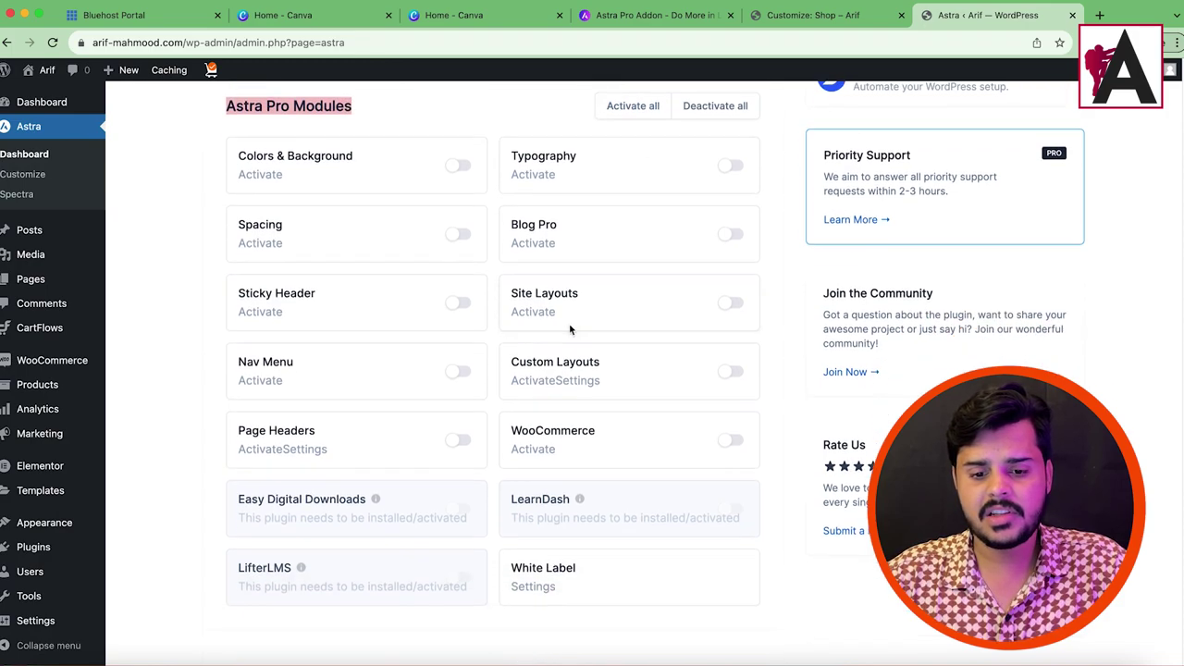
Step: Try to enable the modules one by one, from Colors & Background, Typography, Spacing and Blog Pro to WooCommerce and Custom Layouts
{"action": "scroll", "coordinate": [546, 370], "scroll_direction": "up", "scroll_amount": 2}
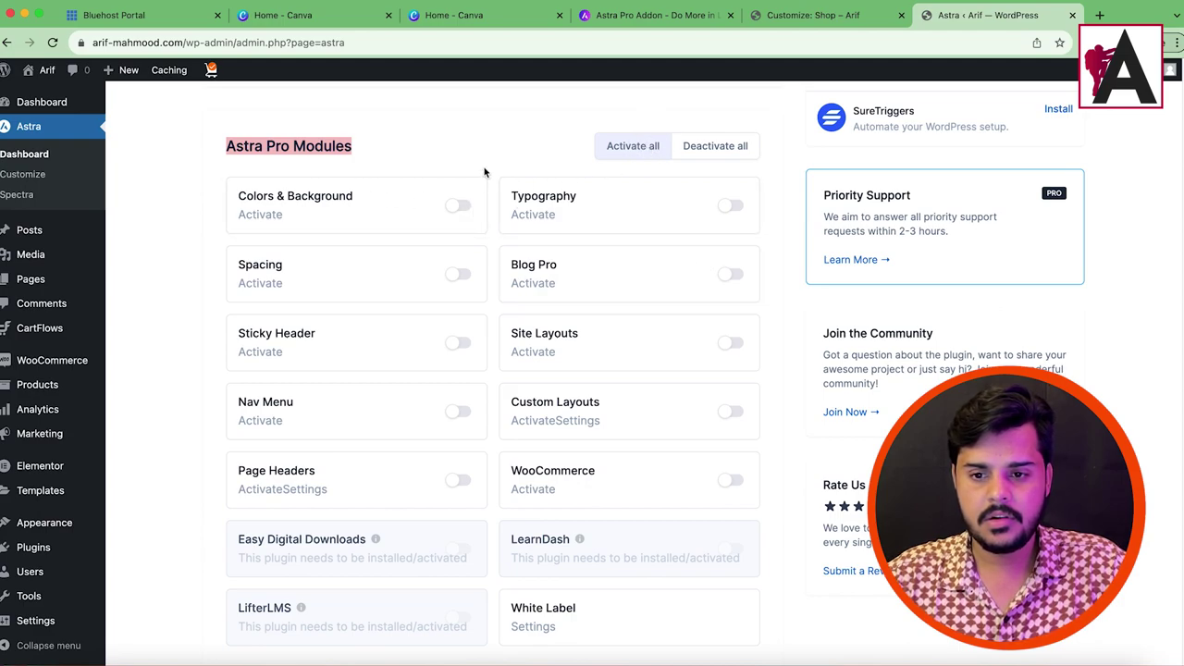
{"action": "left_click", "coordinate": [456, 204]}
{"action": "left_click", "coordinate": [730, 204]}
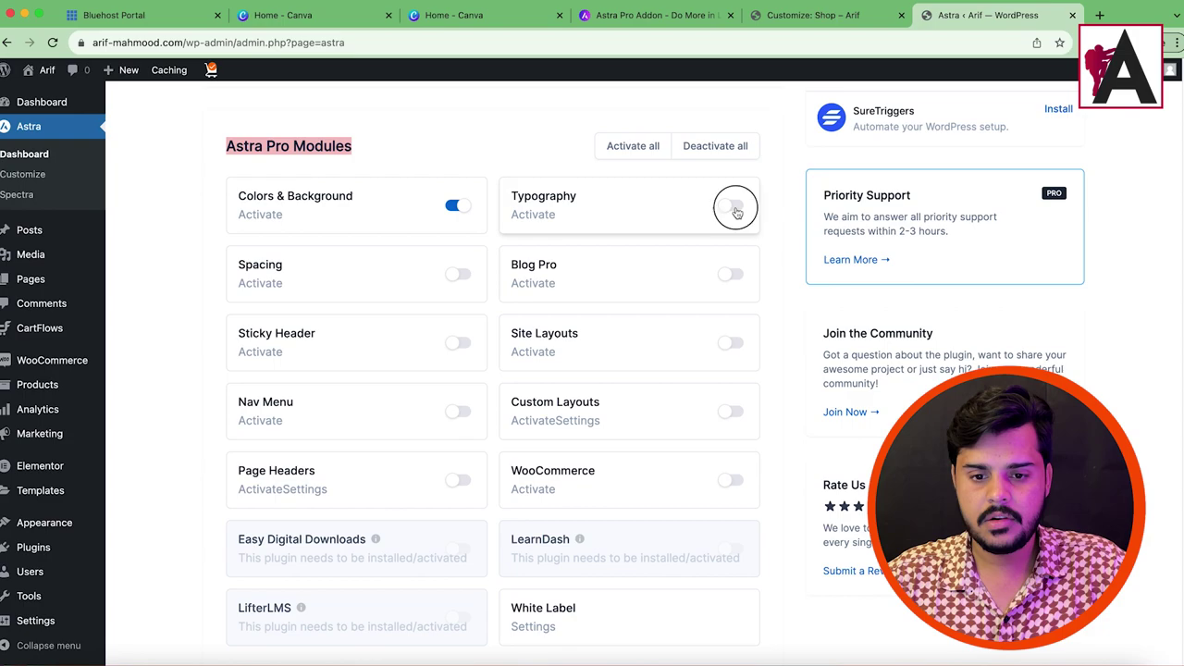
{"action": "left_click", "coordinate": [730, 274]}
{"action": "left_click", "coordinate": [467, 276]}
{"action": "left_click", "coordinate": [462, 345]}
{"action": "left_click", "coordinate": [460, 413]}
{"action": "left_click", "coordinate": [460, 481]}
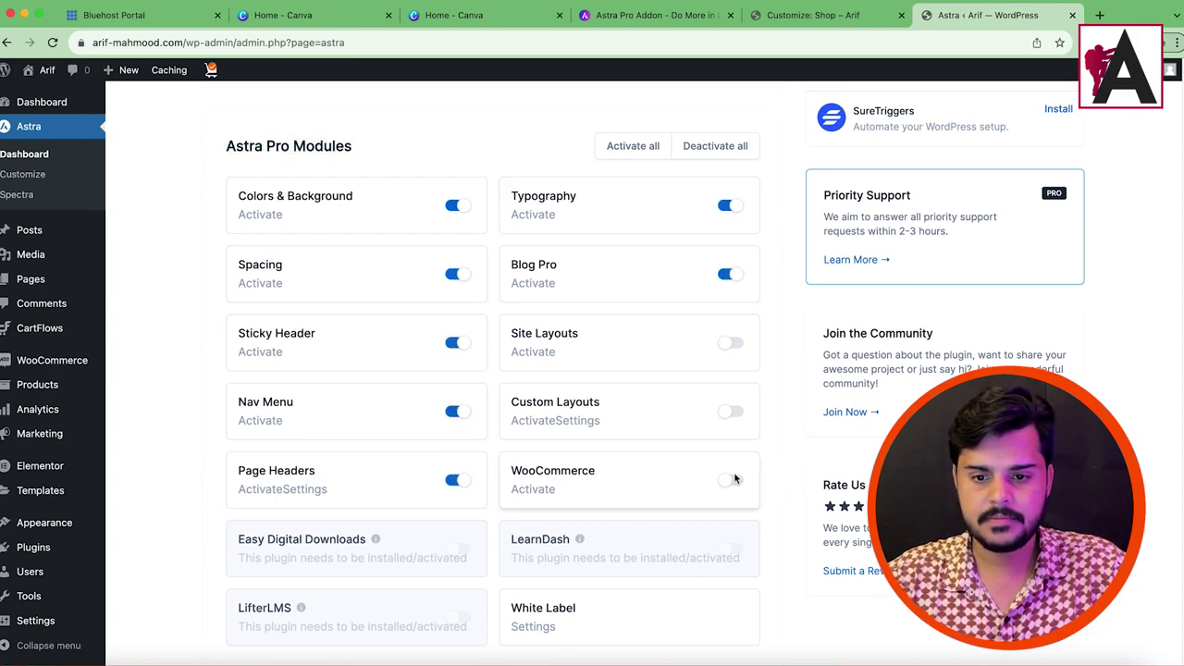
{"action": "left_click", "coordinate": [732, 477]}
{"action": "left_click", "coordinate": [731, 412]}
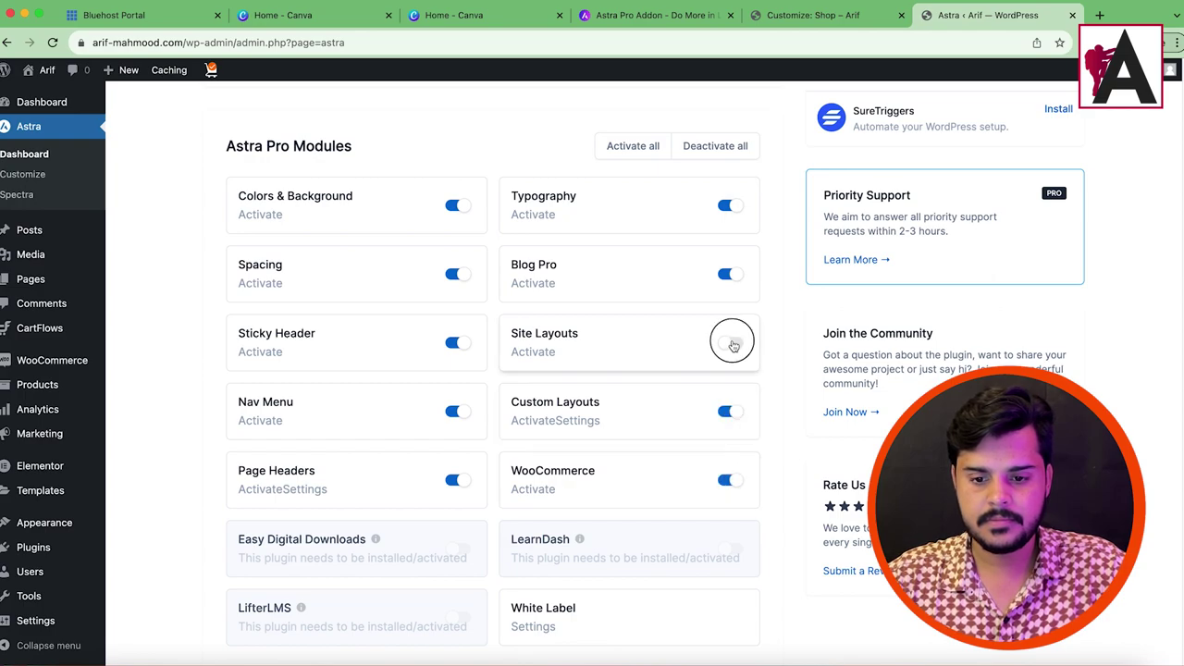
Step: Try activating all modules again, plus Colors & Background, Spacing, Typography, Blog Pro, Site Layouts and Sticky Header individually
{"action": "scroll", "coordinate": [647, 352], "scroll_direction": "up", "scroll_amount": 5}
{"action": "scroll", "coordinate": [690, 389], "scroll_direction": "down", "scroll_amount": 2}
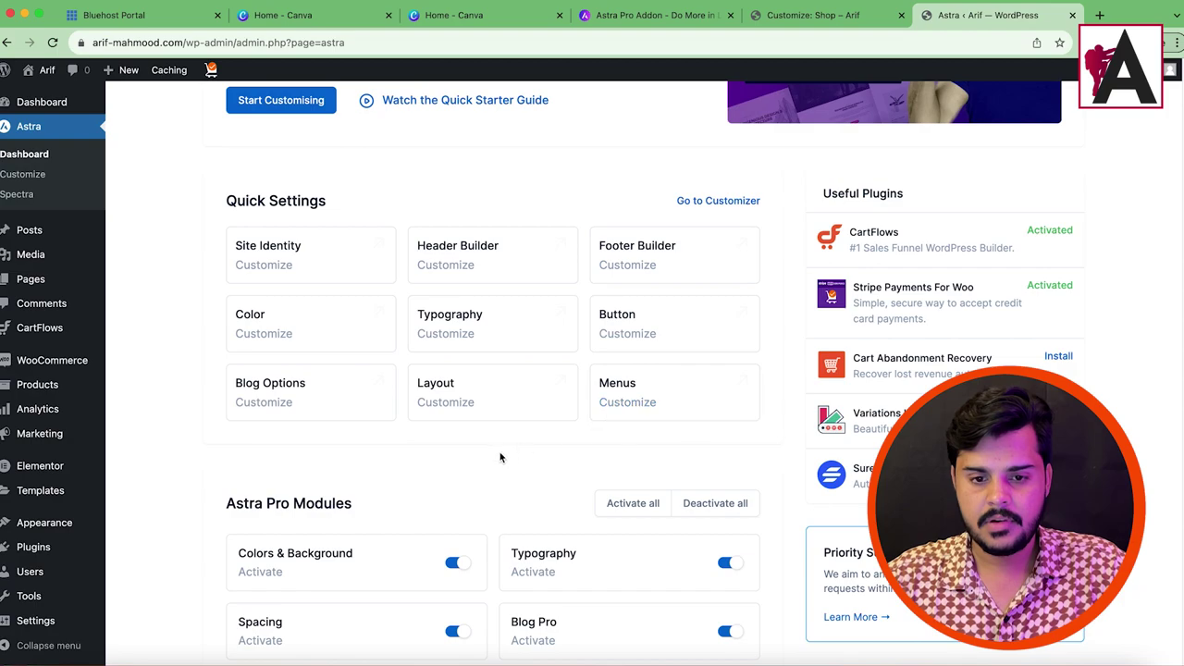
{"action": "scroll", "coordinate": [518, 449], "scroll_direction": "down", "scroll_amount": 3}
{"action": "left_click", "coordinate": [626, 260]}
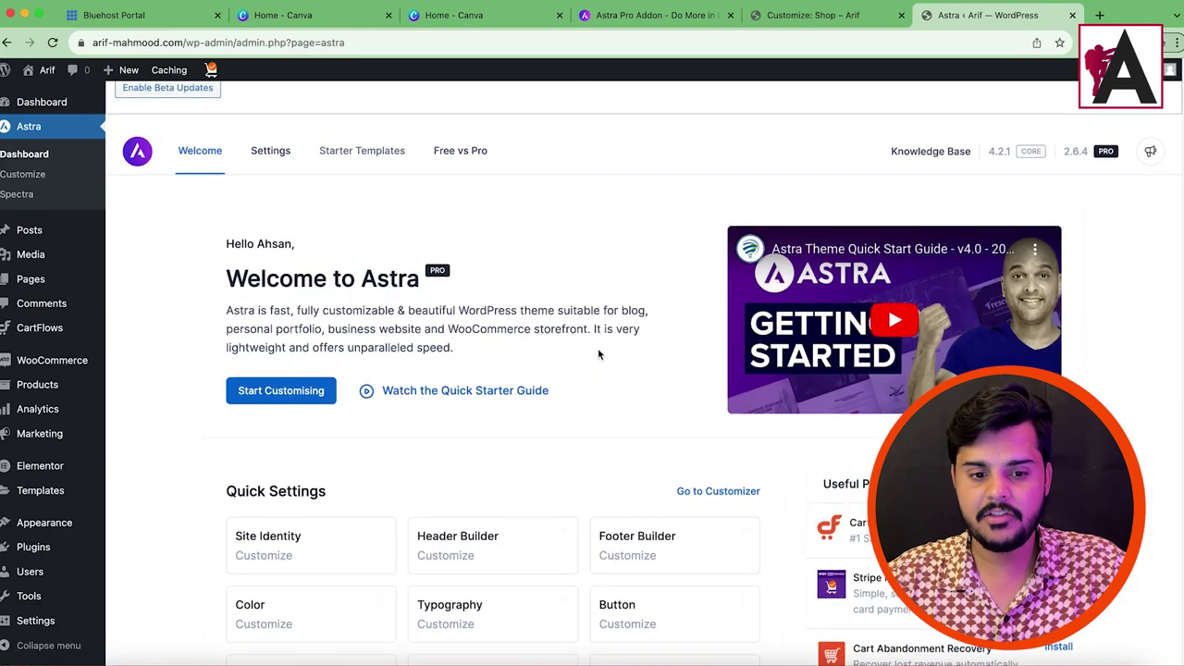
{"action": "scroll", "coordinate": [598, 354], "scroll_direction": "down", "scroll_amount": 5}
{"action": "left_click", "coordinate": [456, 416]}
{"action": "left_click", "coordinate": [460, 487]}
{"action": "left_click", "coordinate": [731, 418]}
{"action": "left_click", "coordinate": [731, 486]}
{"action": "left_click", "coordinate": [731, 554]}
{"action": "left_click", "coordinate": [460, 554]}
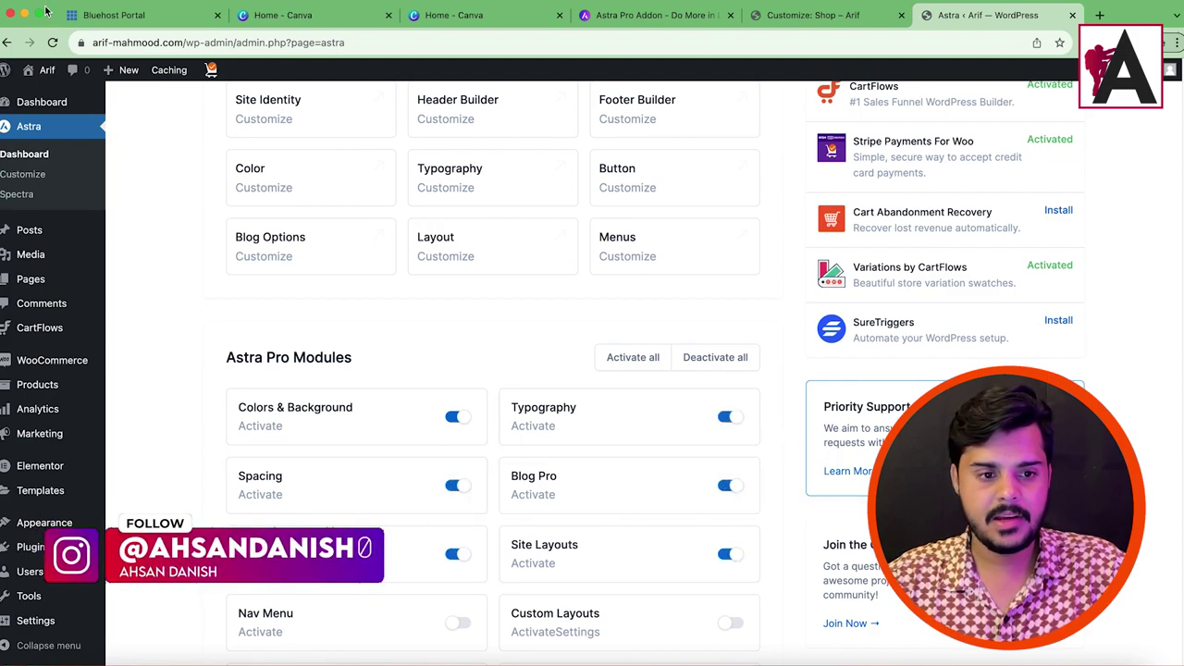
Step: Reload the Astra dashboard and the open Customizer to check whether the Astra Pro modules are active
{"action": "left_click", "coordinate": [53, 43]}
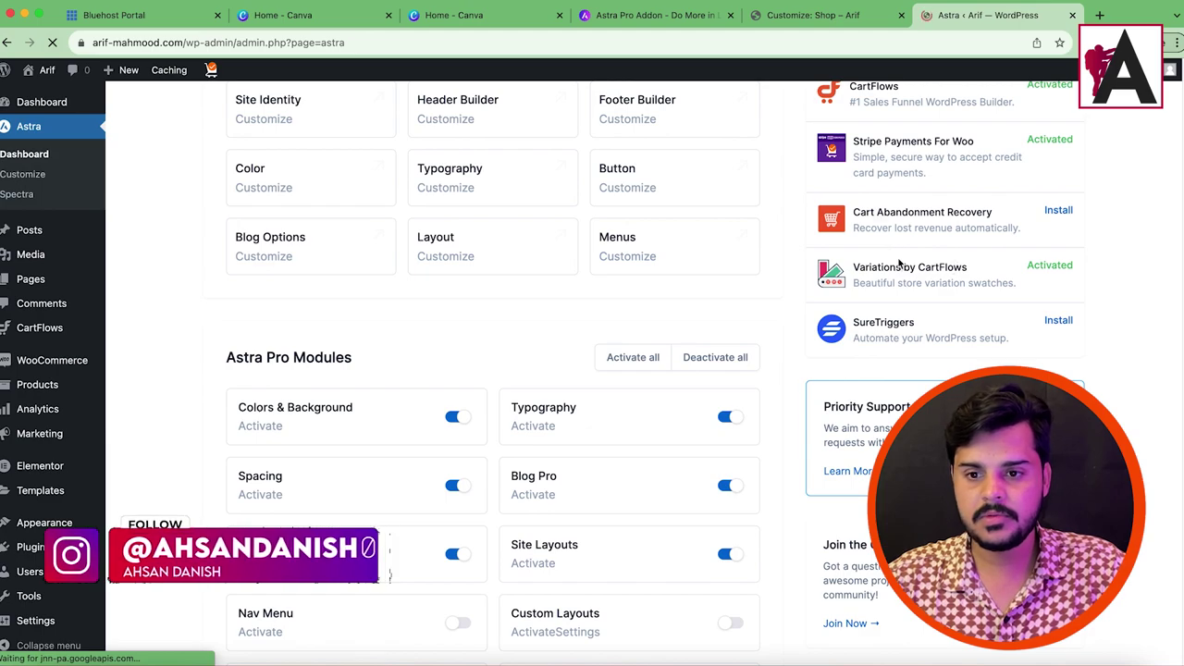
{"action": "scroll", "coordinate": [898, 262], "scroll_direction": "down", "scroll_amount": 2}
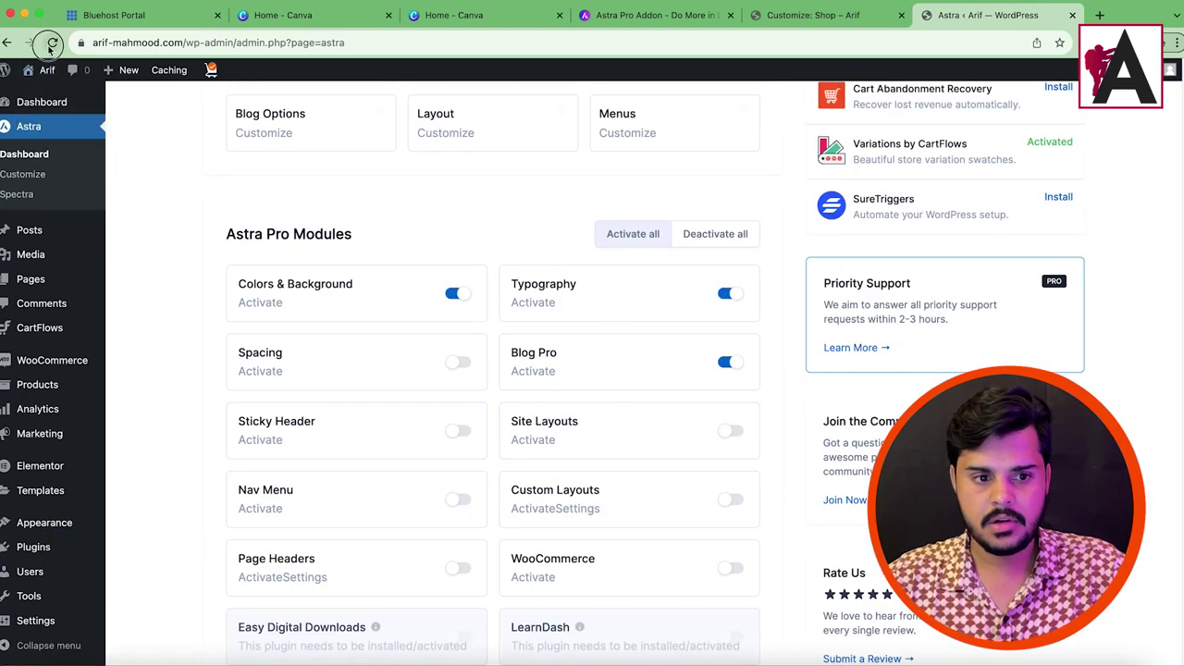
{"action": "left_click", "coordinate": [47, 44]}
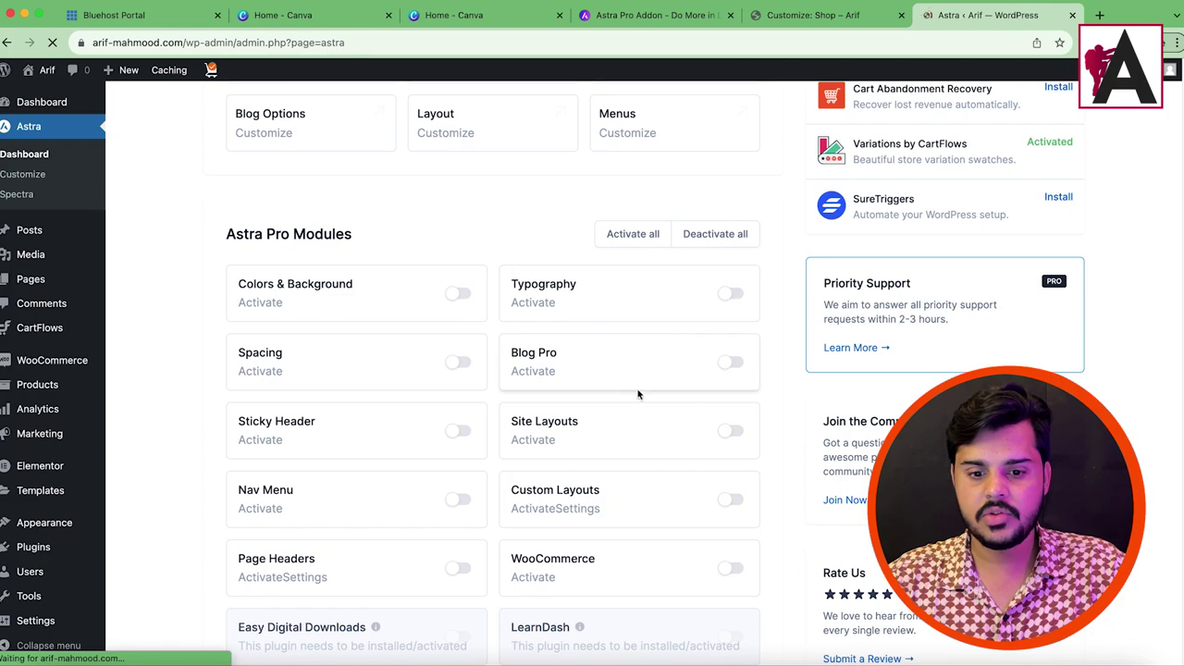
{"action": "left_click", "coordinate": [788, 16]}
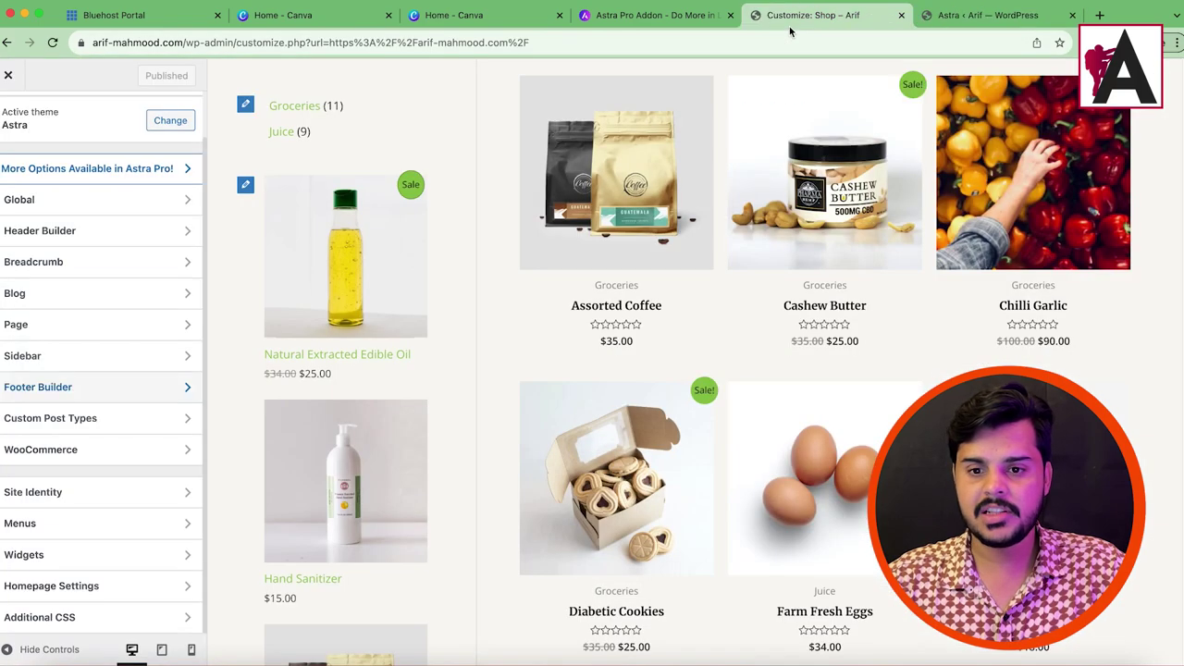
{"action": "left_click", "coordinate": [53, 43]}
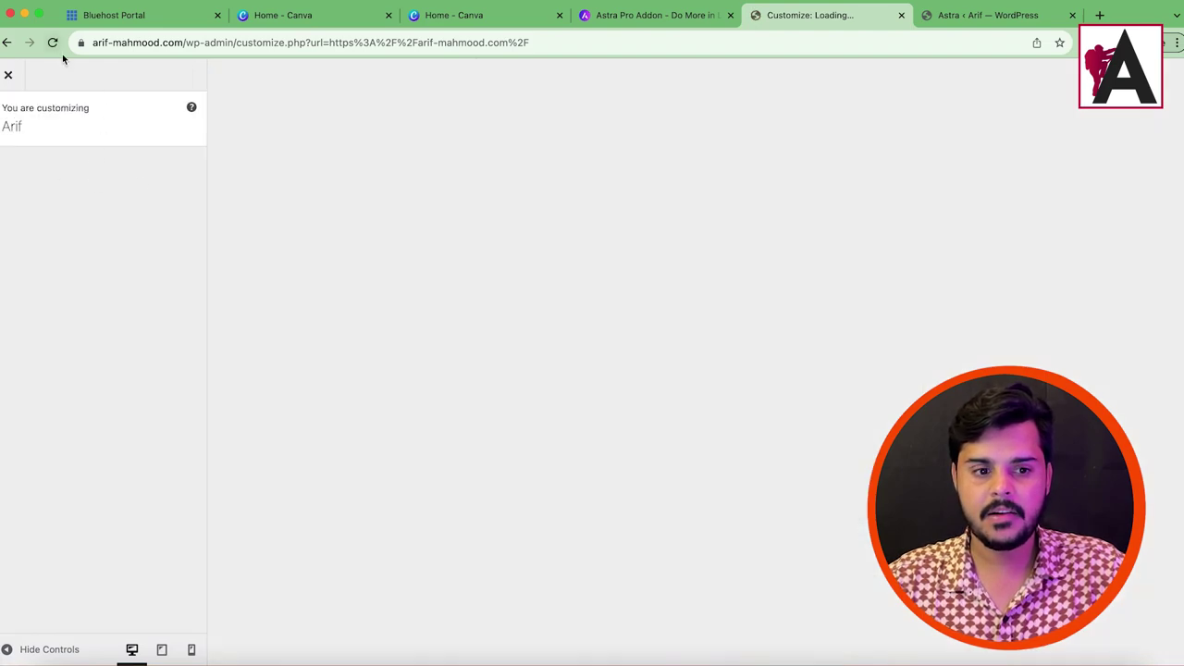
{"action": "left_click", "coordinate": [971, 17]}
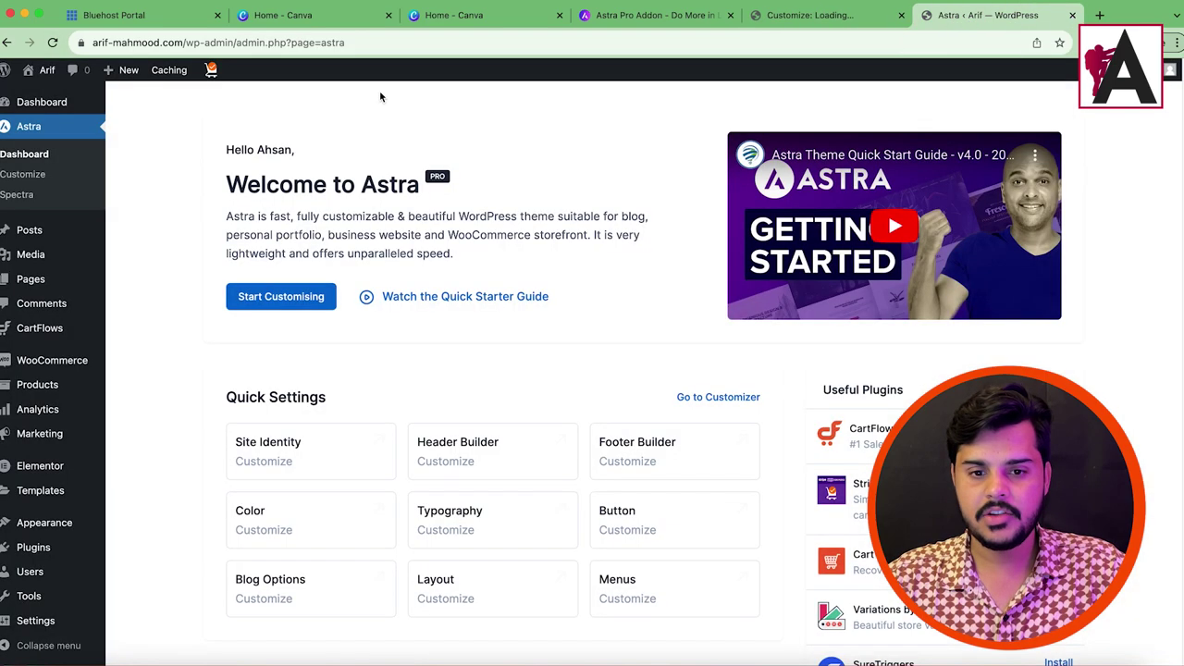
{"action": "scroll", "coordinate": [499, 222], "scroll_direction": "up", "scroll_amount": 4}
{"action": "scroll", "coordinate": [470, 357], "scroll_direction": "down", "scroll_amount": 6}
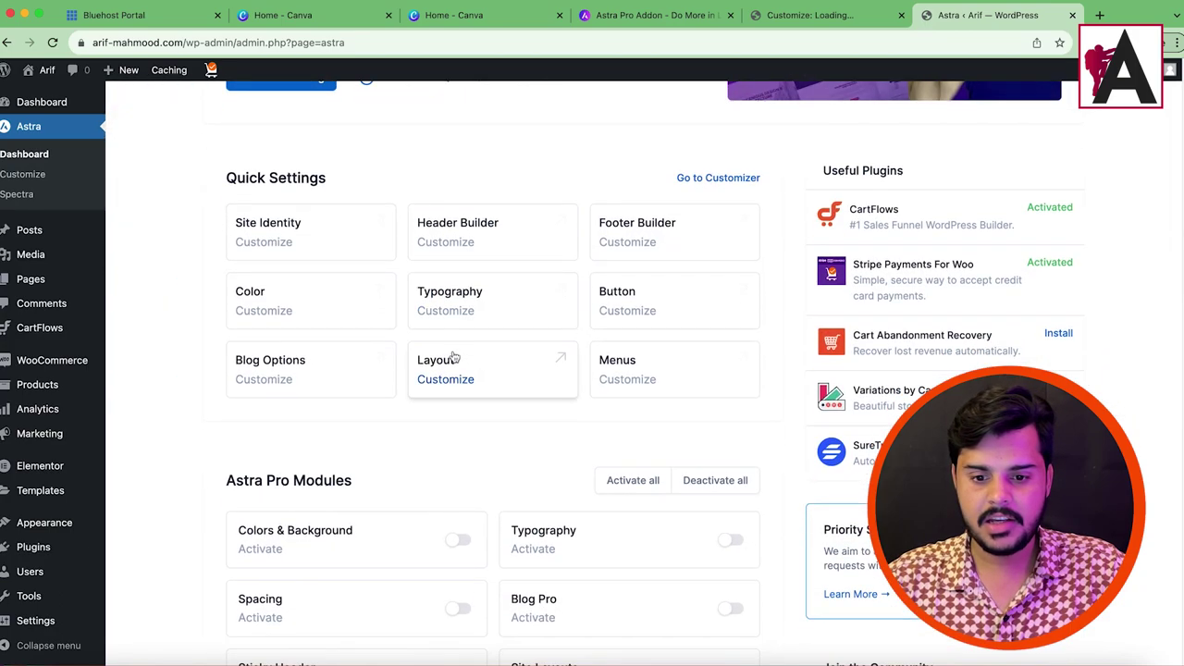
{"action": "scroll", "coordinate": [453, 358], "scroll_direction": "up", "scroll_amount": 10}
Step: Open the WordPress updates page and update the Astra Pro plugin to version 4.1.7
{"action": "left_click", "coordinate": [96, 137]}
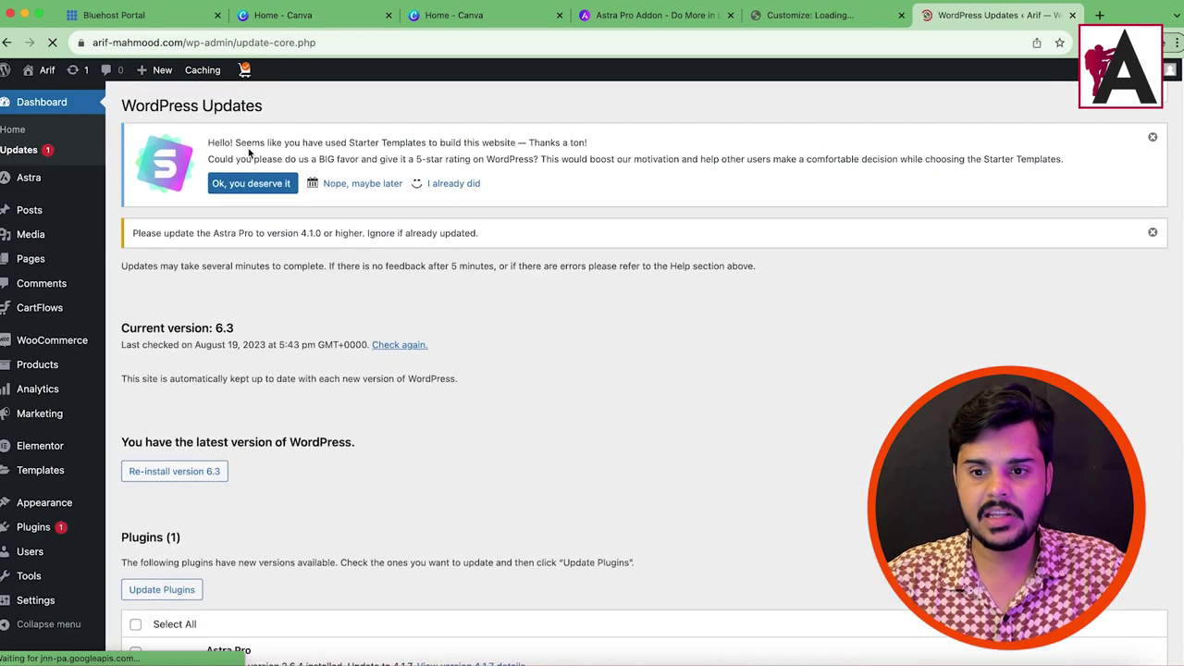
{"action": "scroll", "coordinate": [334, 327], "scroll_direction": "down", "scroll_amount": 3}
{"action": "left_click", "coordinate": [136, 392]}
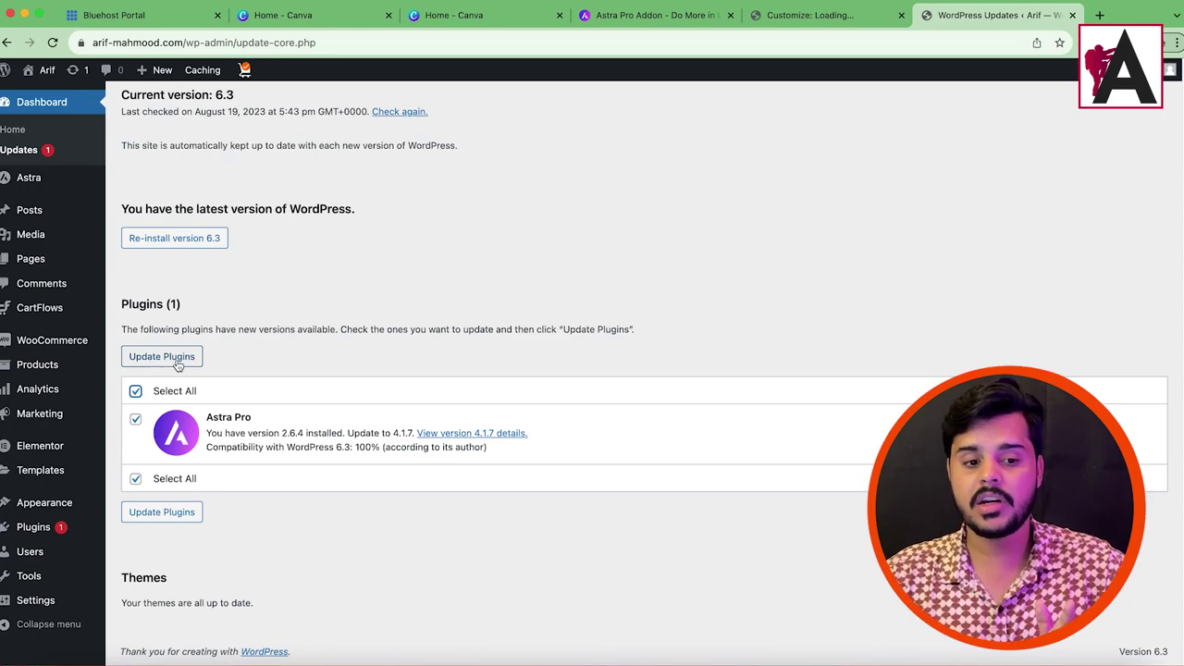
{"action": "left_click", "coordinate": [165, 361]}
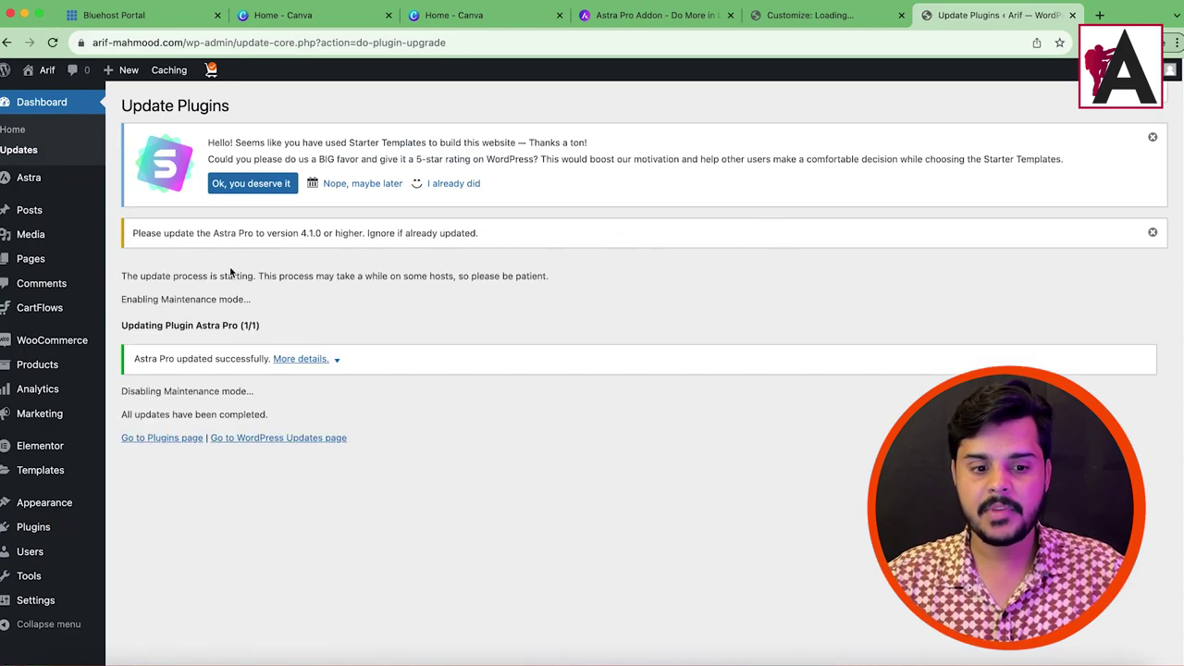
{"action": "left_click_drag", "start_coordinate": [133, 270], "coordinate": [339, 438]}
{"action": "left_click", "coordinate": [243, 320]}
Step: Return to the Astra dashboard and activate all Astra Pro modules at once
{"action": "left_click", "coordinate": [39, 184]}
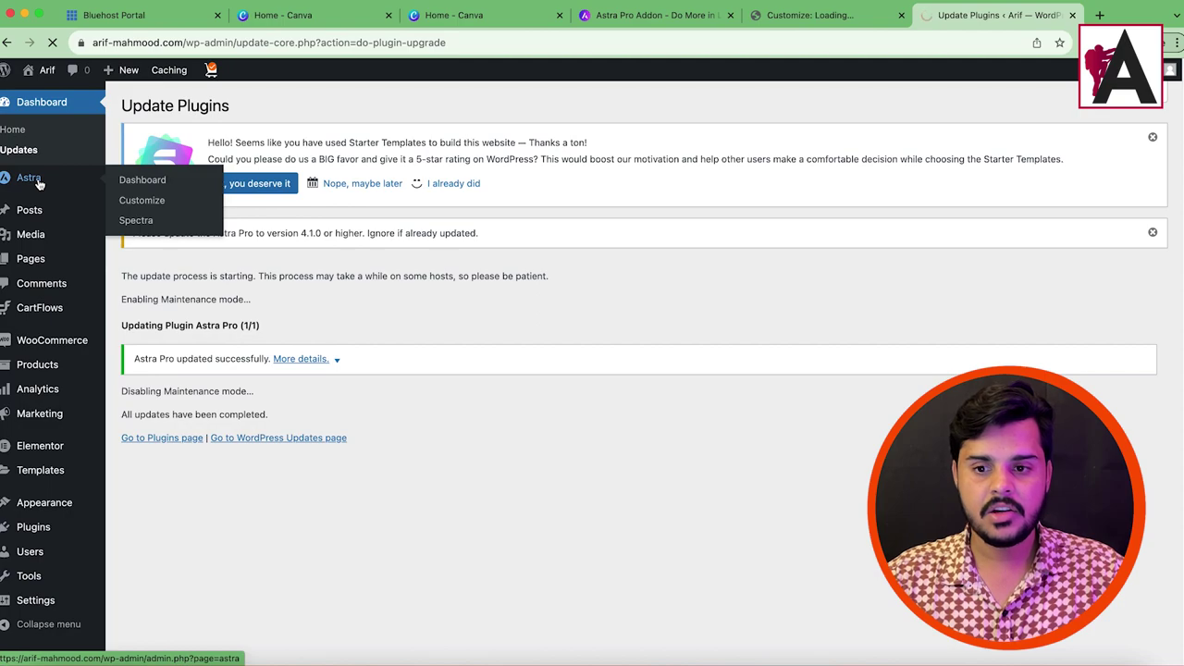
{"action": "scroll", "coordinate": [490, 384], "scroll_direction": "down", "scroll_amount": 5}
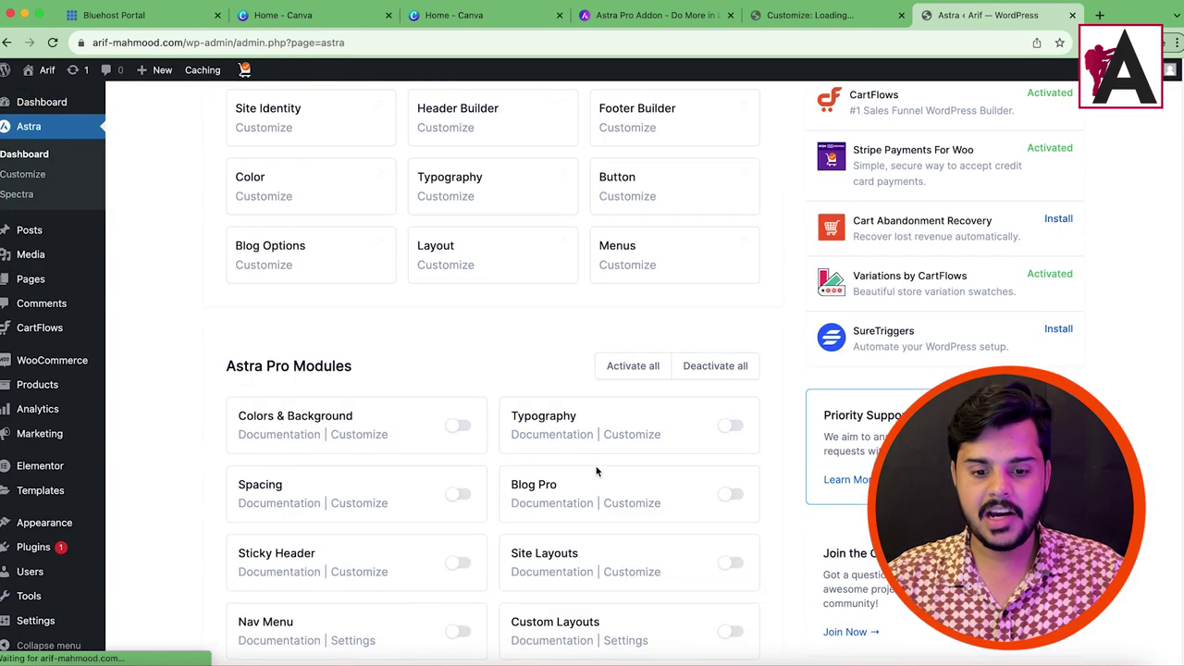
{"action": "scroll", "coordinate": [647, 296], "scroll_direction": "down", "scroll_amount": 1}
{"action": "left_click", "coordinate": [635, 245]}
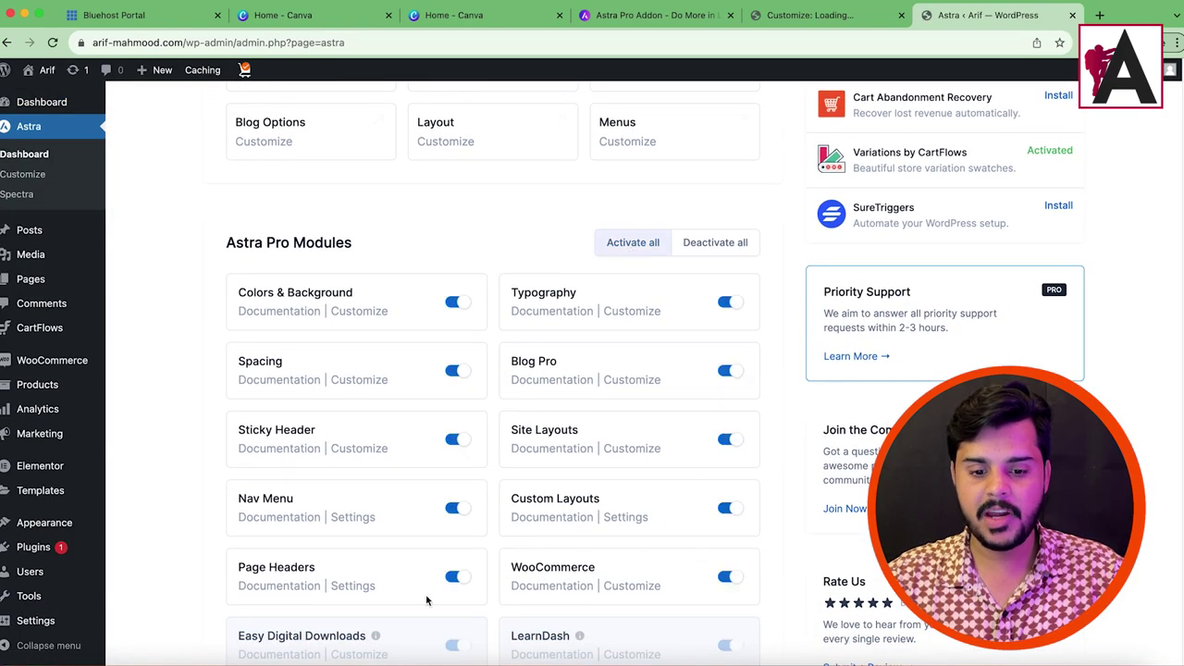
{"action": "scroll", "coordinate": [460, 291], "scroll_direction": "down", "scroll_amount": 5}
{"action": "scroll", "coordinate": [514, 319], "scroll_direction": "up", "scroll_amount": 5}
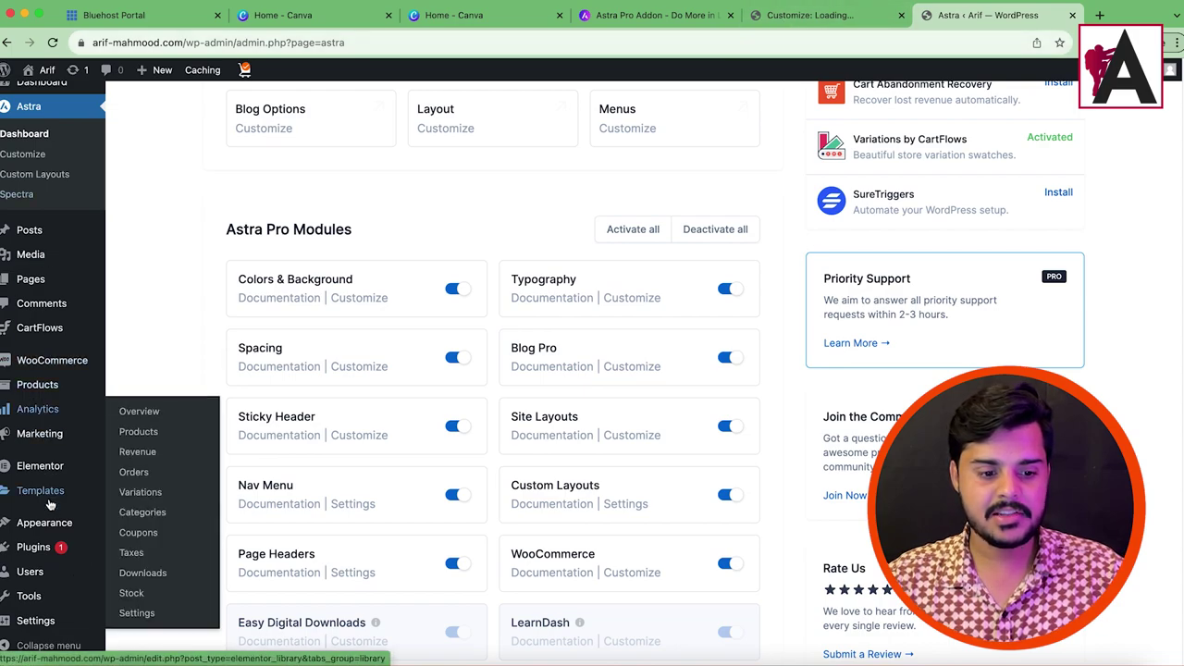
Step: Open the theme Customizer from the dashboard and close the outdated tab that does not finish loading
{"action": "mouse_move", "coordinate": [55, 531]}
{"action": "left_click", "coordinate": [157, 551]}
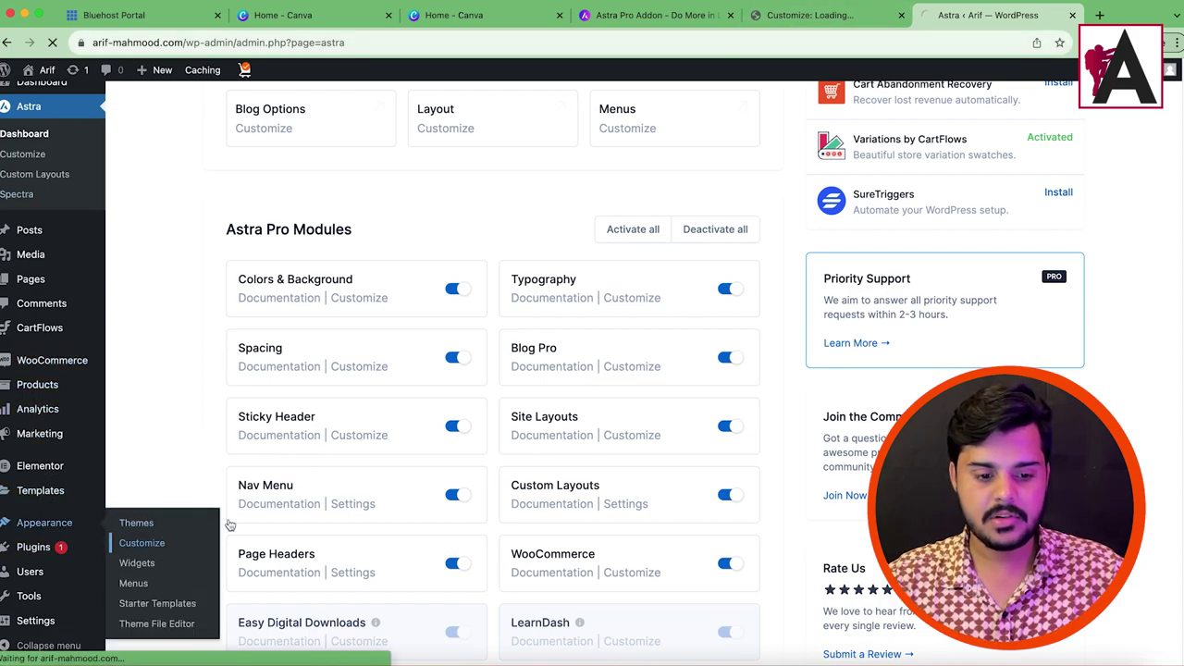
{"action": "left_click", "coordinate": [901, 14]}
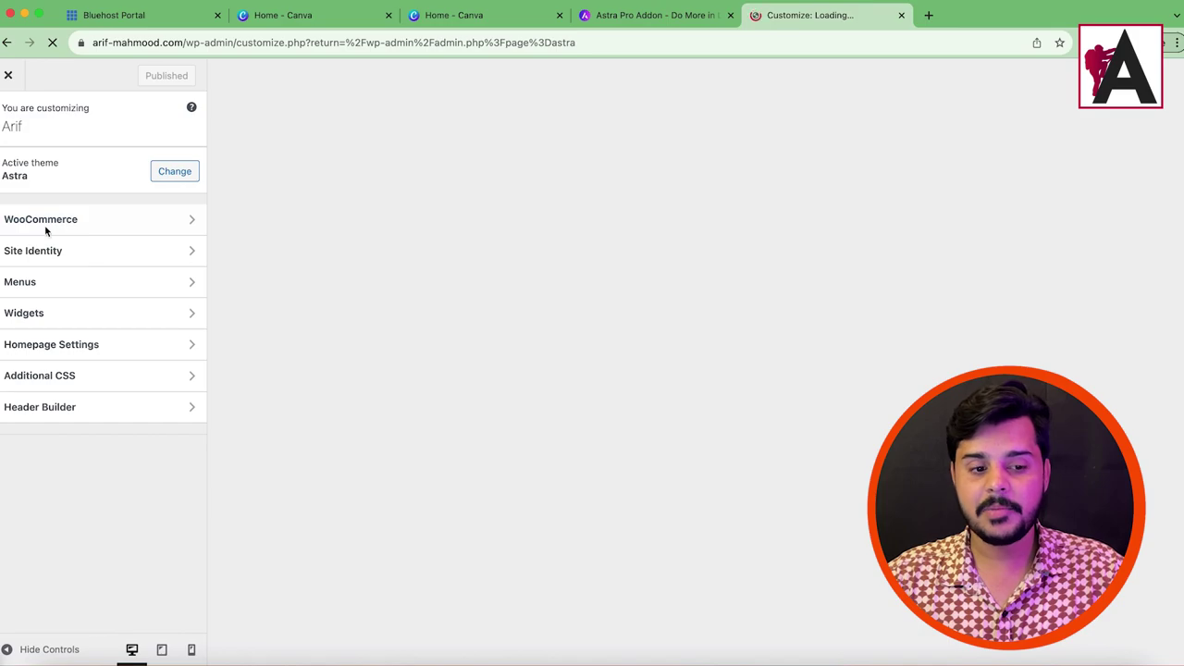
{"action": "scroll", "coordinate": [96, 363], "scroll_direction": "down", "scroll_amount": 1}
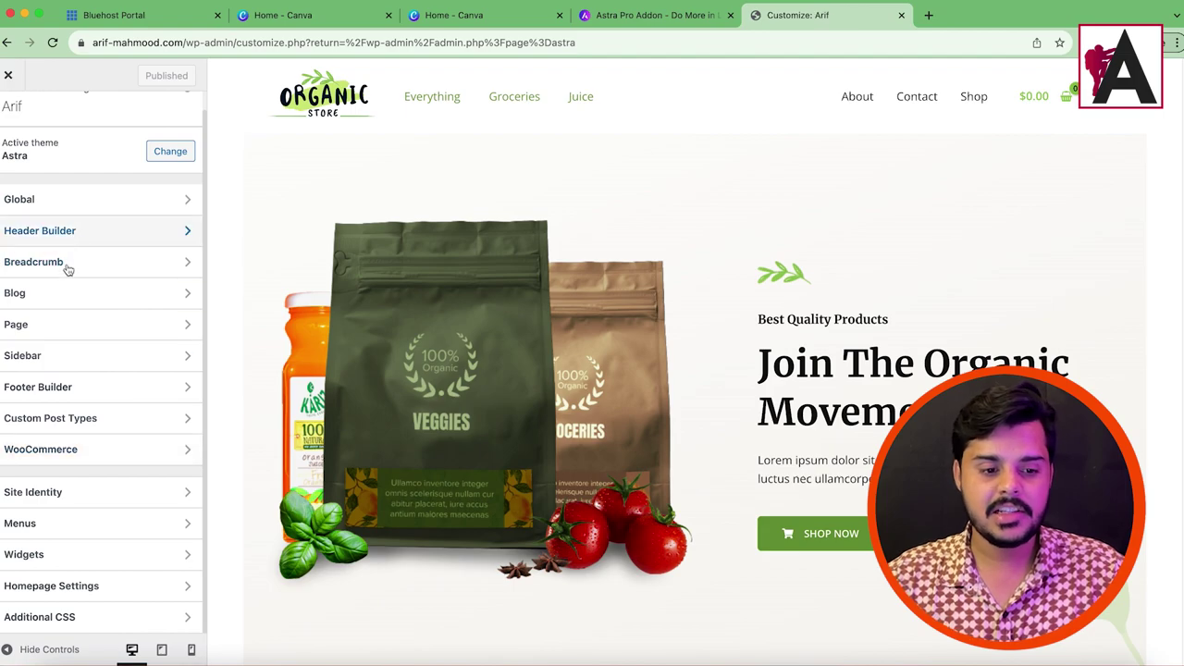
Step: Open the store's Shop page in a separate browser tab, move it before the Customizer tab and start customizing it
{"action": "right_click", "coordinate": [975, 108]}
{"action": "left_click", "coordinate": [980, 108]}
{"action": "left_click_drag", "start_coordinate": [995, 16], "coordinate": [818, 30]}
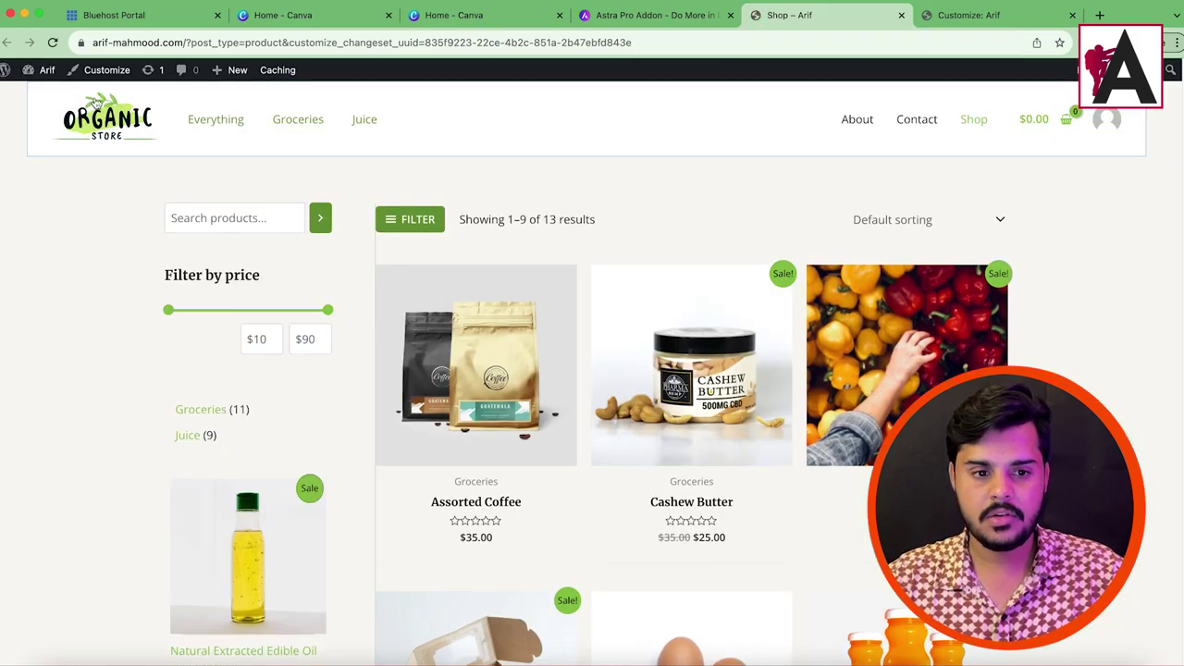
{"action": "left_click", "coordinate": [108, 72]}
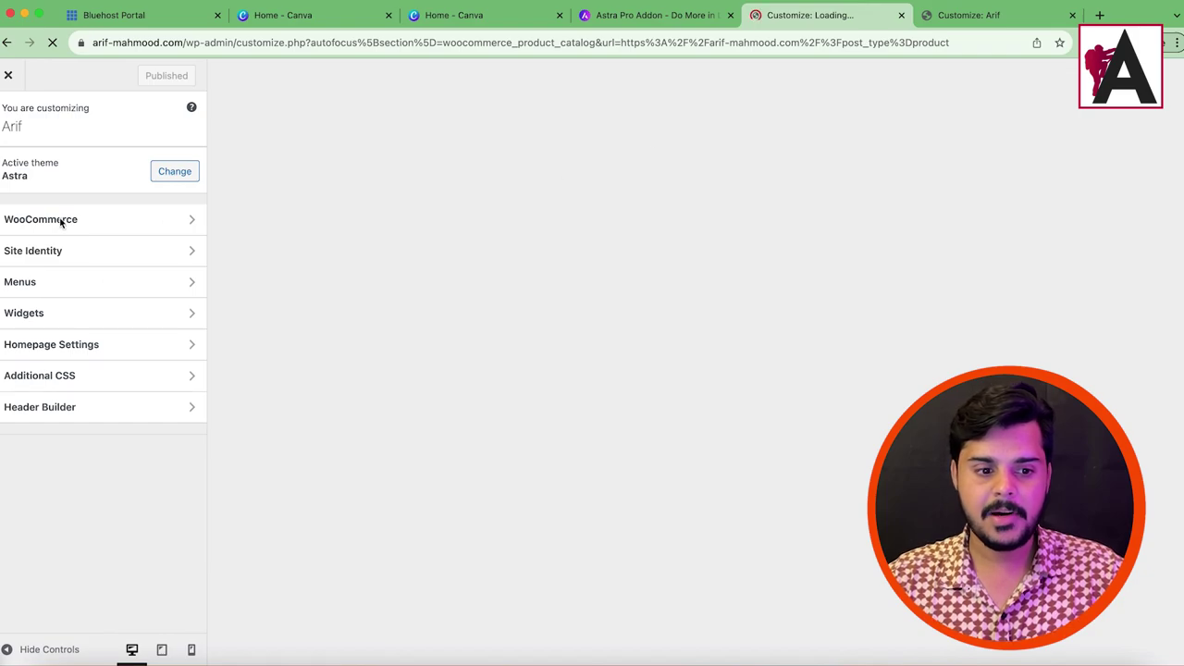
Step: Review the WooCommerce Product Catalog settings and enable the sticky sidebar in the shop structure options
{"action": "left_click", "coordinate": [82, 471]}
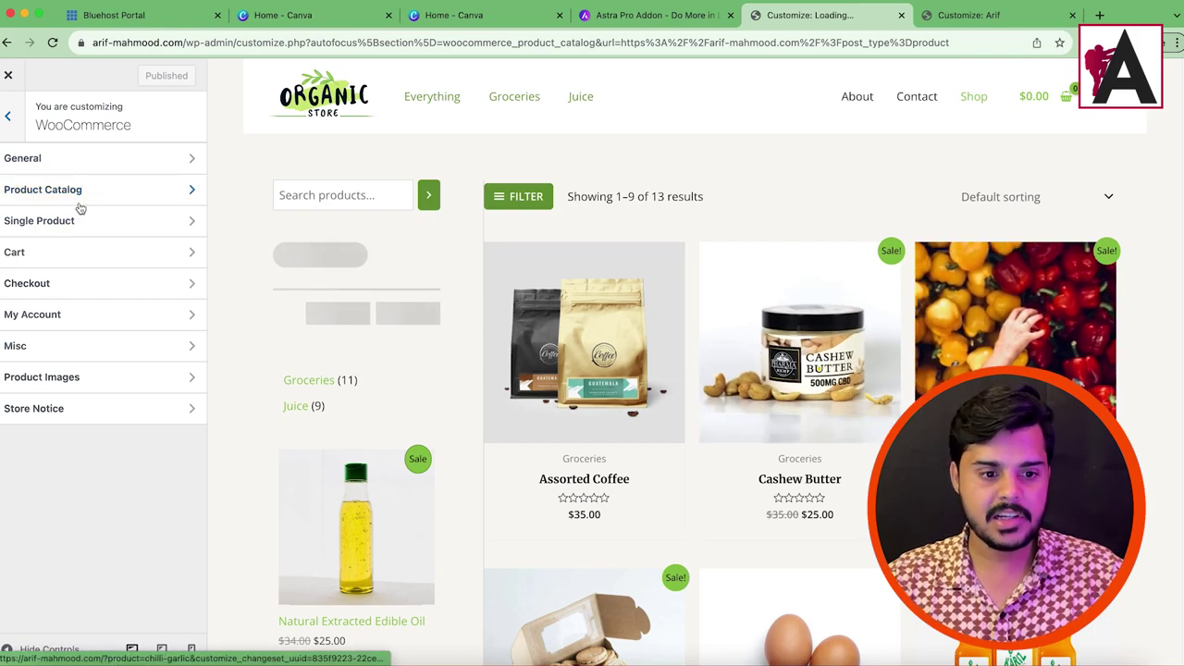
{"action": "left_click", "coordinate": [69, 199]}
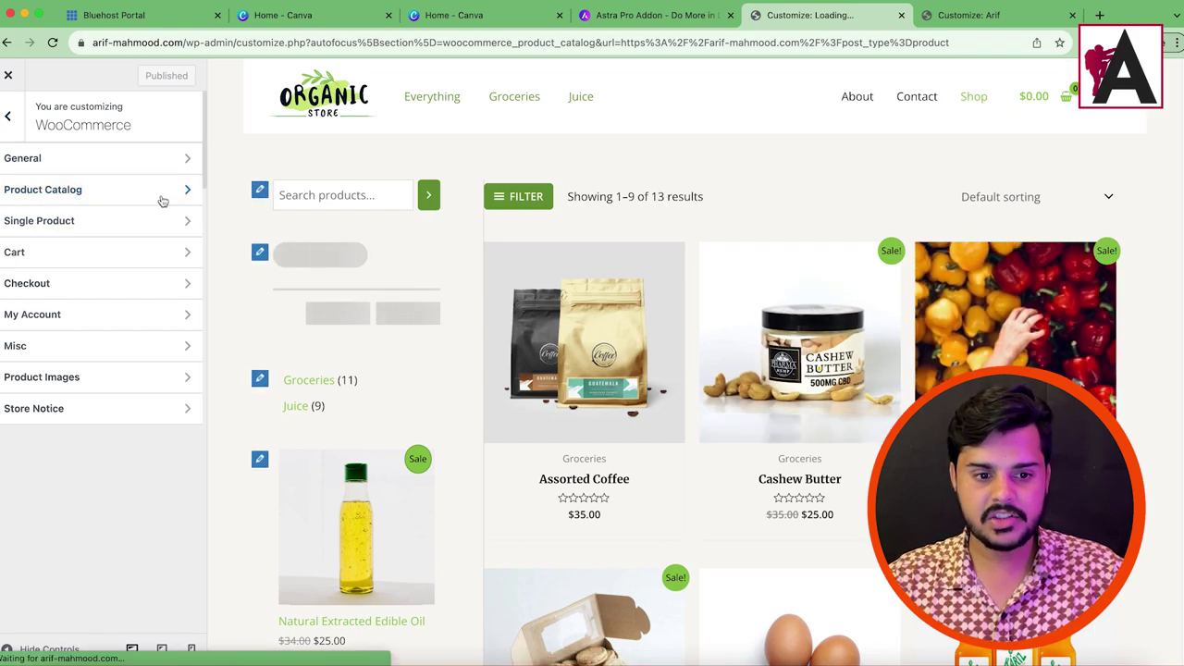
{"action": "scroll", "coordinate": [130, 352], "scroll_direction": "down", "scroll_amount": 5}
{"action": "scroll", "coordinate": [93, 425], "scroll_direction": "down", "scroll_amount": 3}
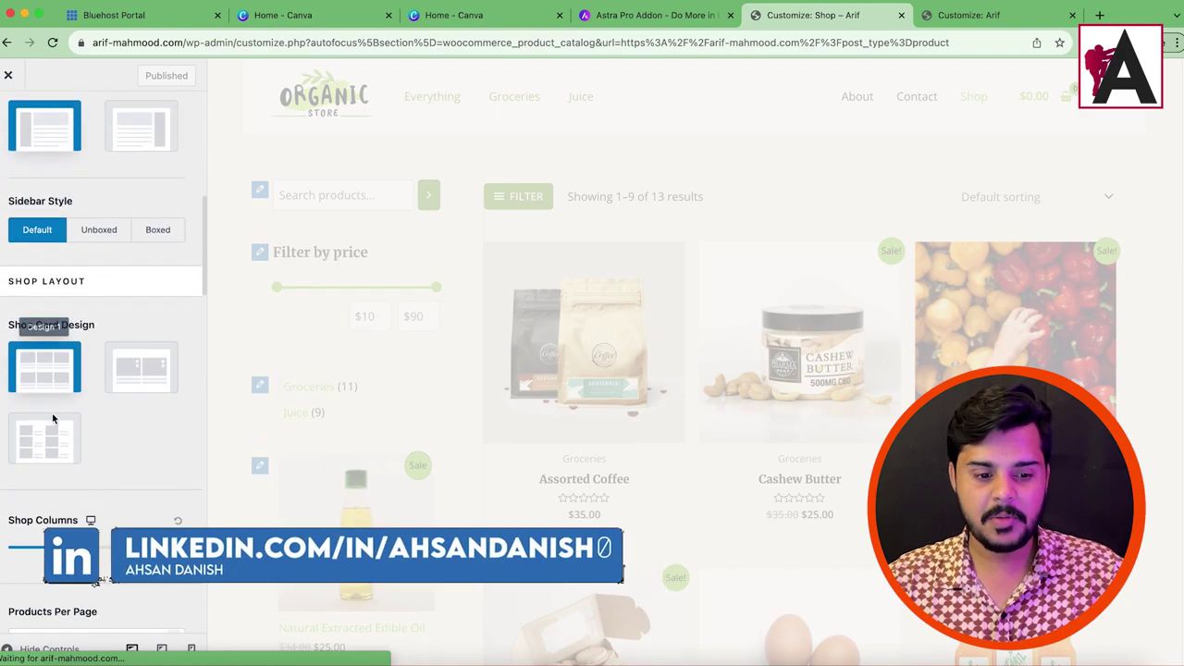
{"action": "scroll", "coordinate": [89, 434], "scroll_direction": "down", "scroll_amount": 15}
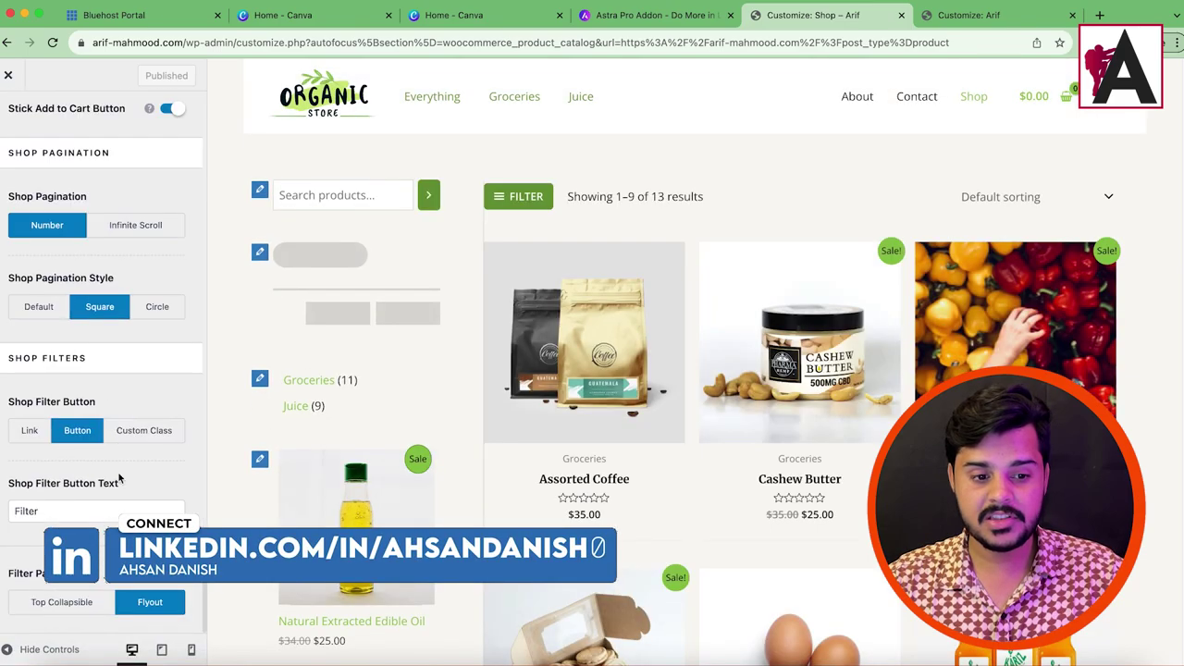
{"action": "scroll", "coordinate": [92, 407], "scroll_direction": "up", "scroll_amount": 10}
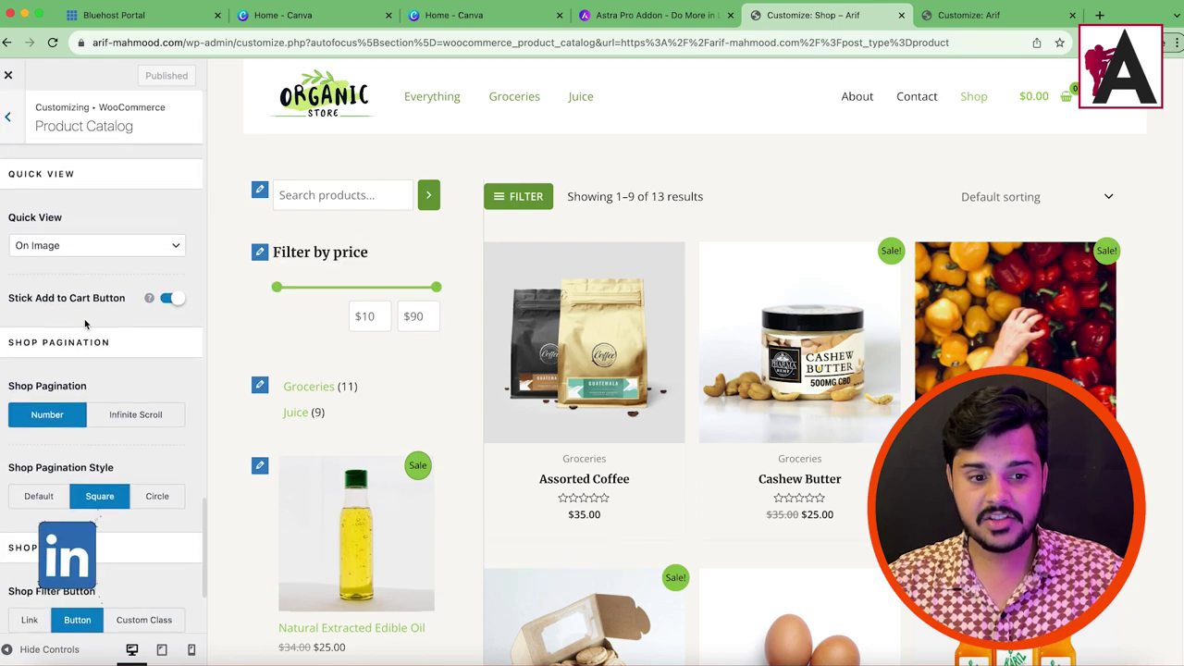
{"action": "scroll", "coordinate": [89, 334], "scroll_direction": "down", "scroll_amount": 3}
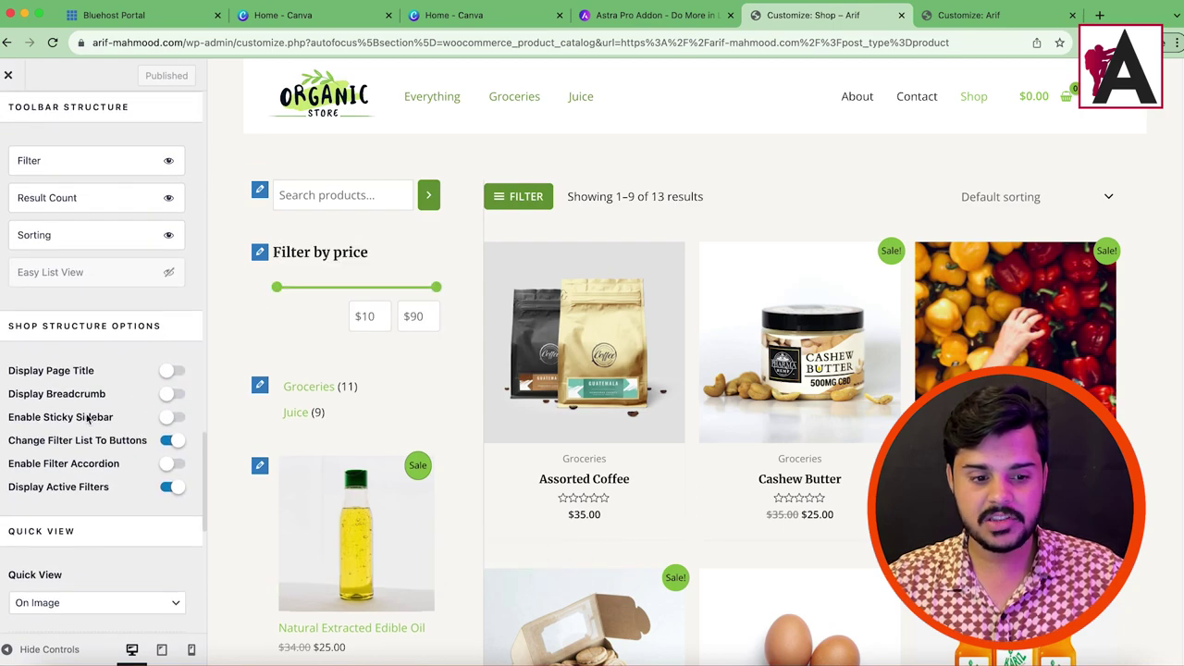
{"action": "left_click", "coordinate": [174, 417]}
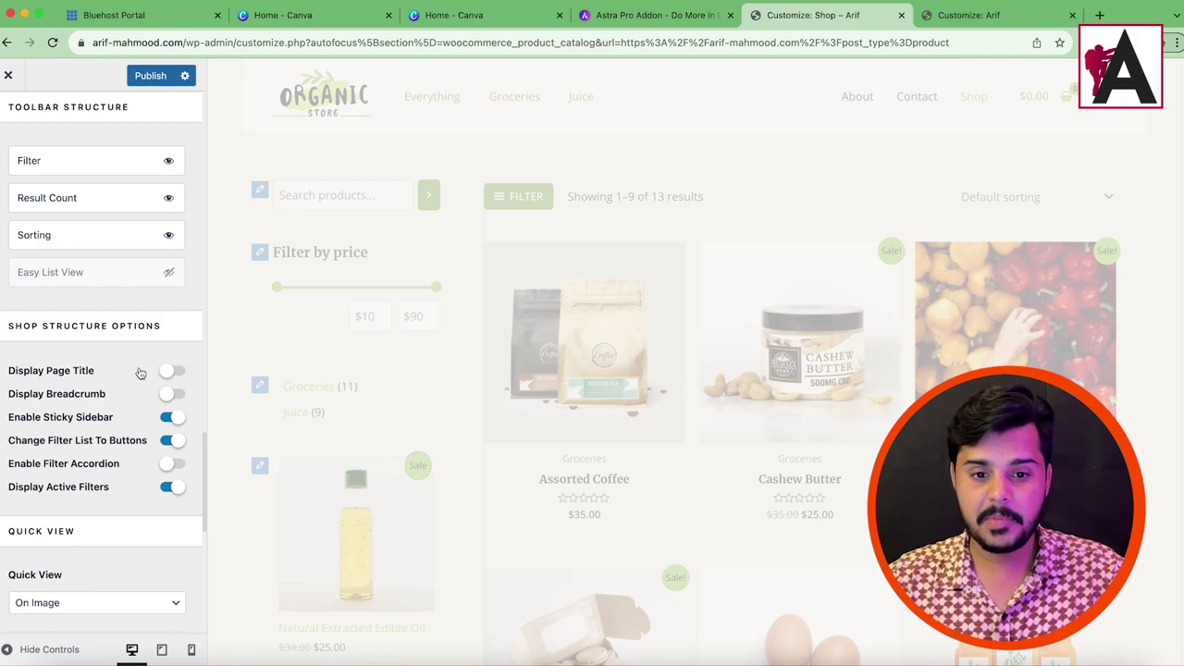
Step: Try the third and second shop card designs in the Shop Layout settings and switch back to Design 1
{"action": "scroll", "coordinate": [97, 288], "scroll_direction": "up", "scroll_amount": 10}
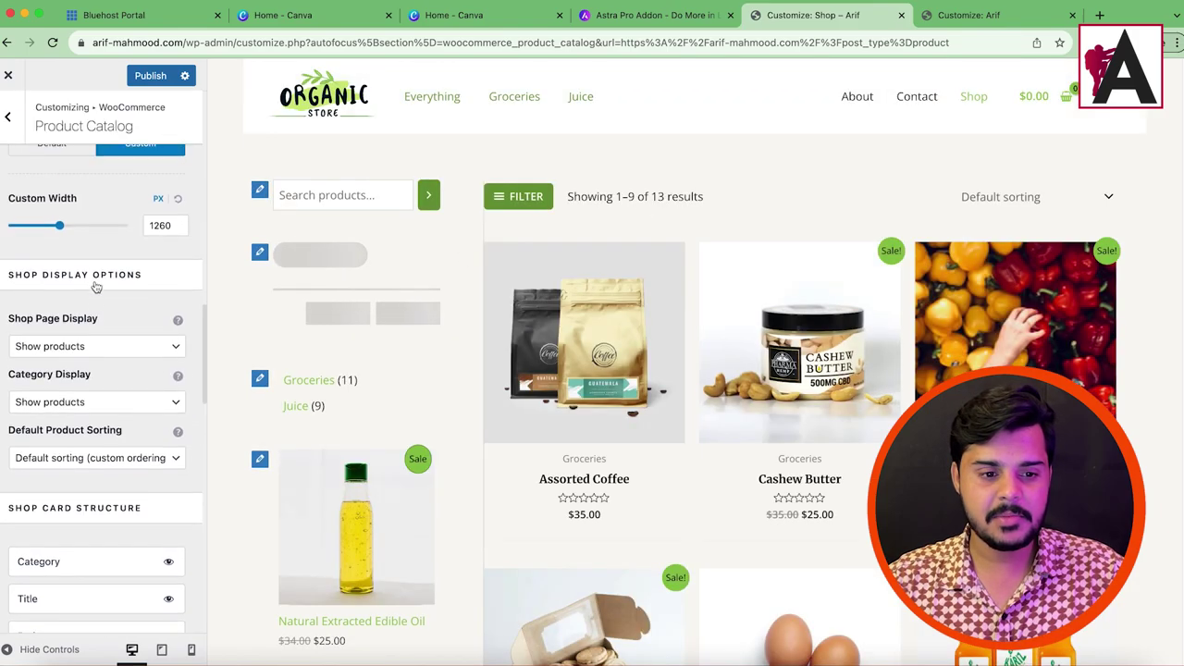
{"action": "scroll", "coordinate": [96, 288], "scroll_direction": "up", "scroll_amount": 10}
{"action": "left_click", "coordinate": [79, 329]}
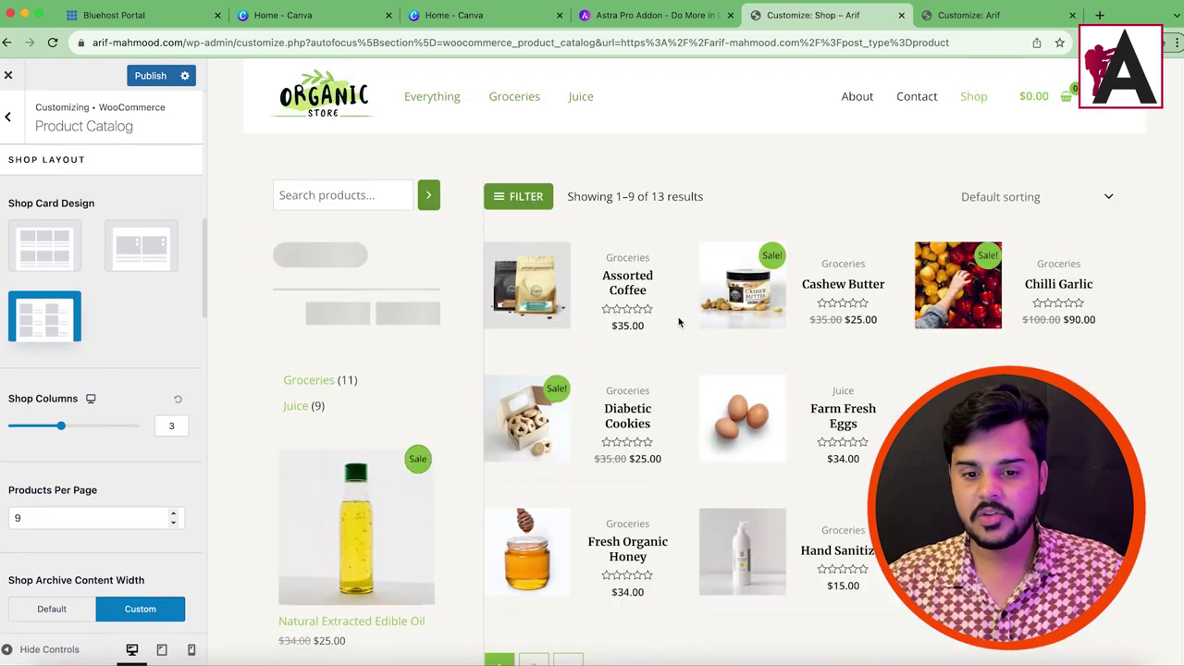
{"action": "left_click", "coordinate": [141, 245]}
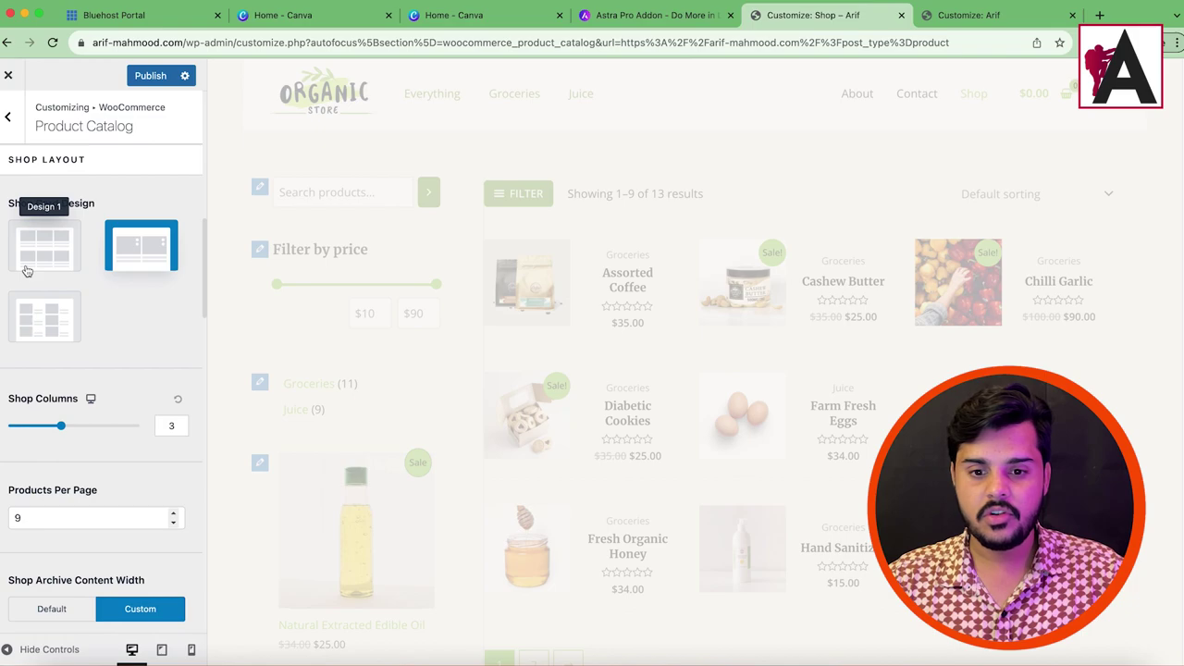
{"action": "left_click", "coordinate": [28, 265]}
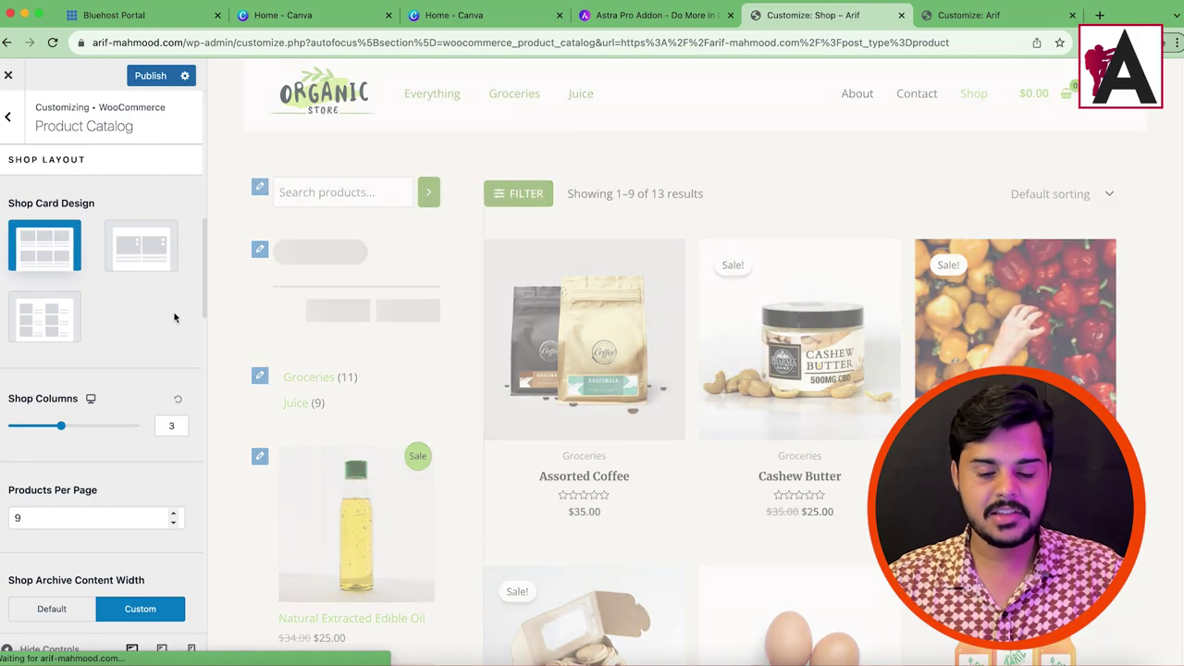